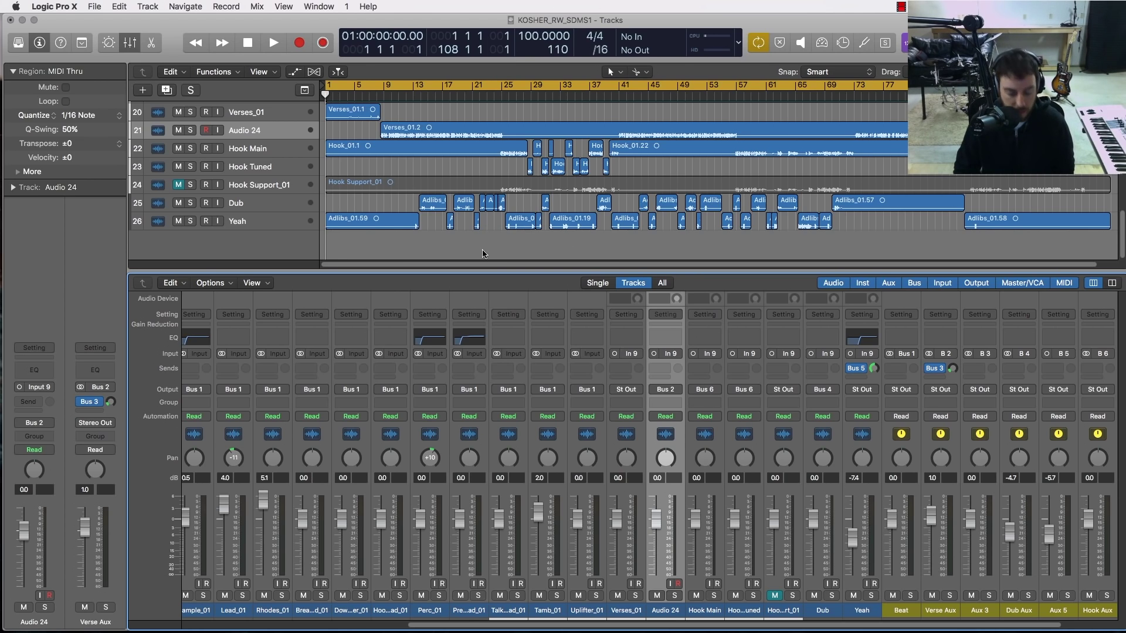
- Hide the mixer, make the track lanes taller, zoom the timeline in and place the playhead at bar 8
key("x")
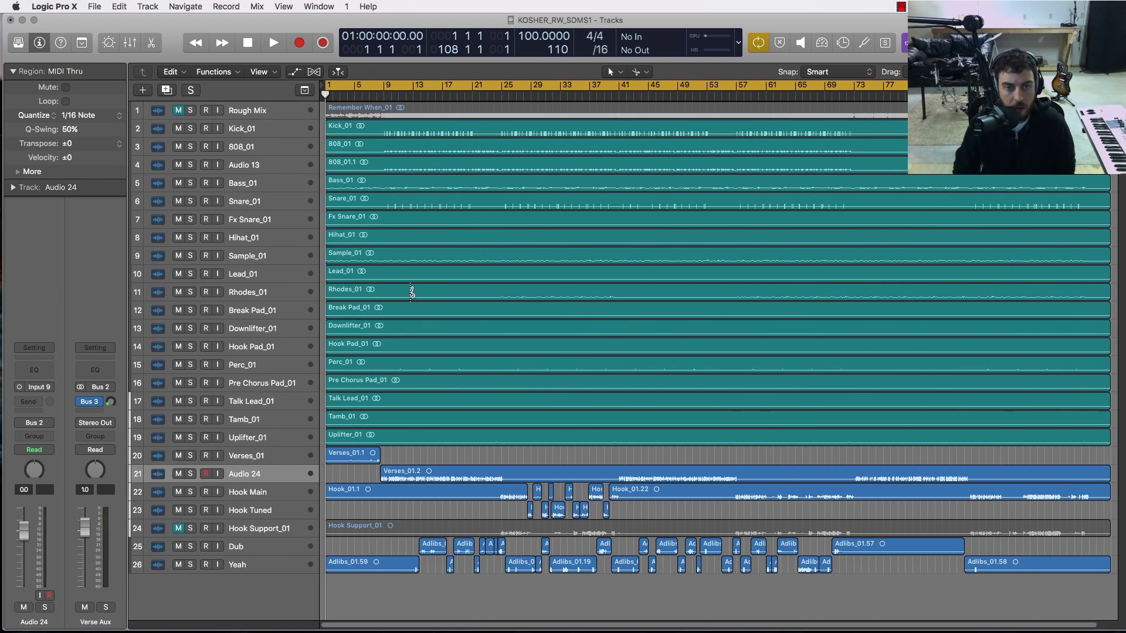
key("super+Down")
key("super+Down")
key("super+Down")
key("super+Down")
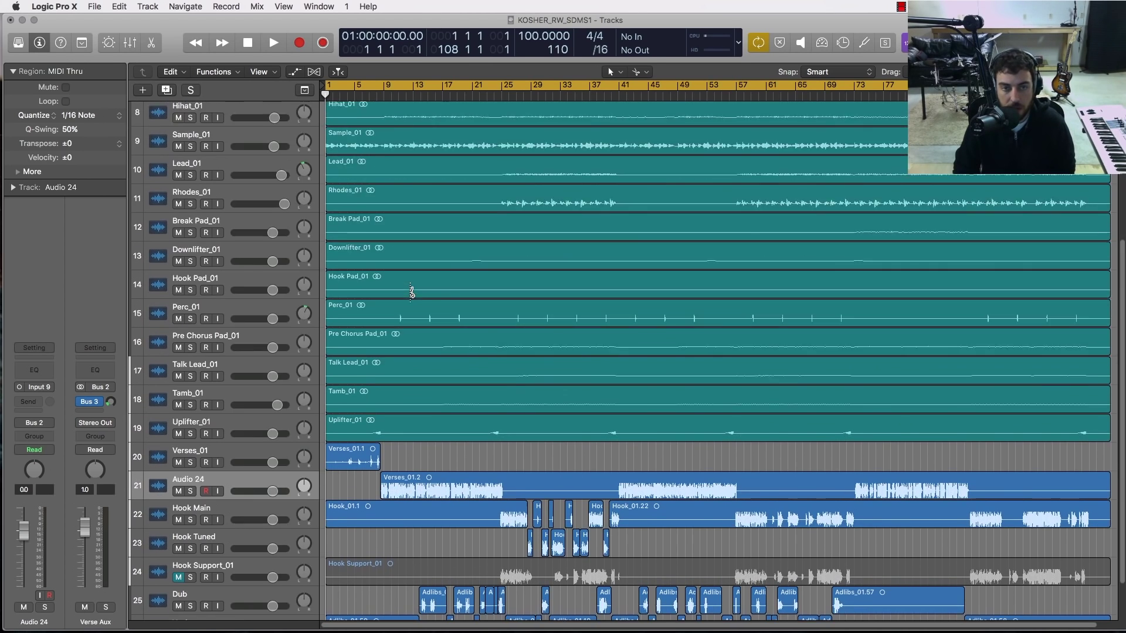
key("super+Down")
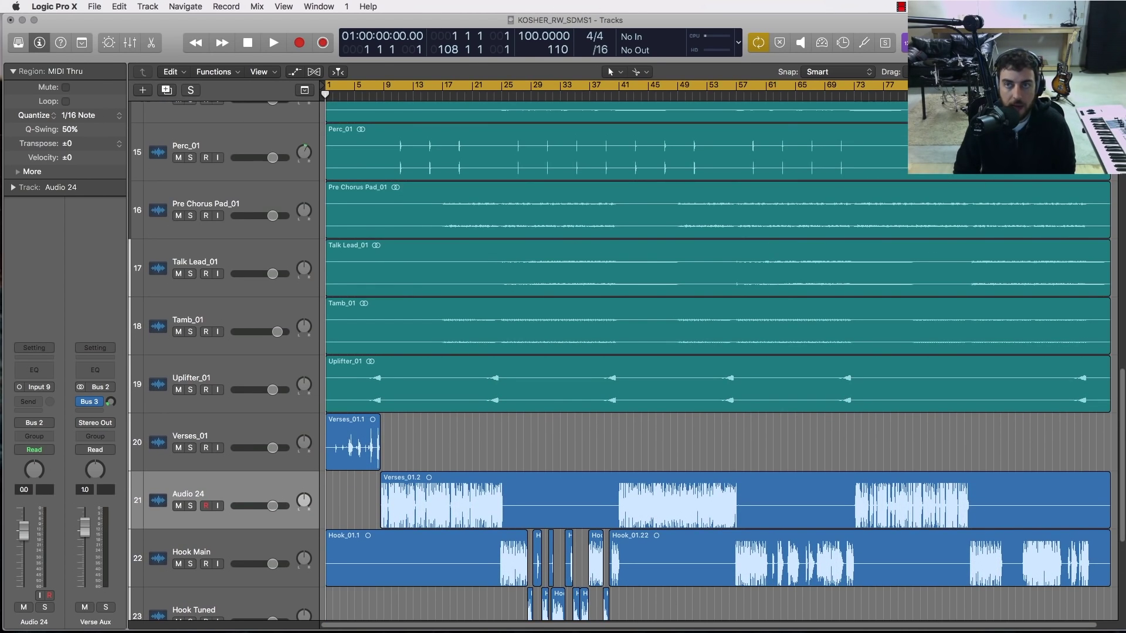
scroll(586, 351, "down", 5)
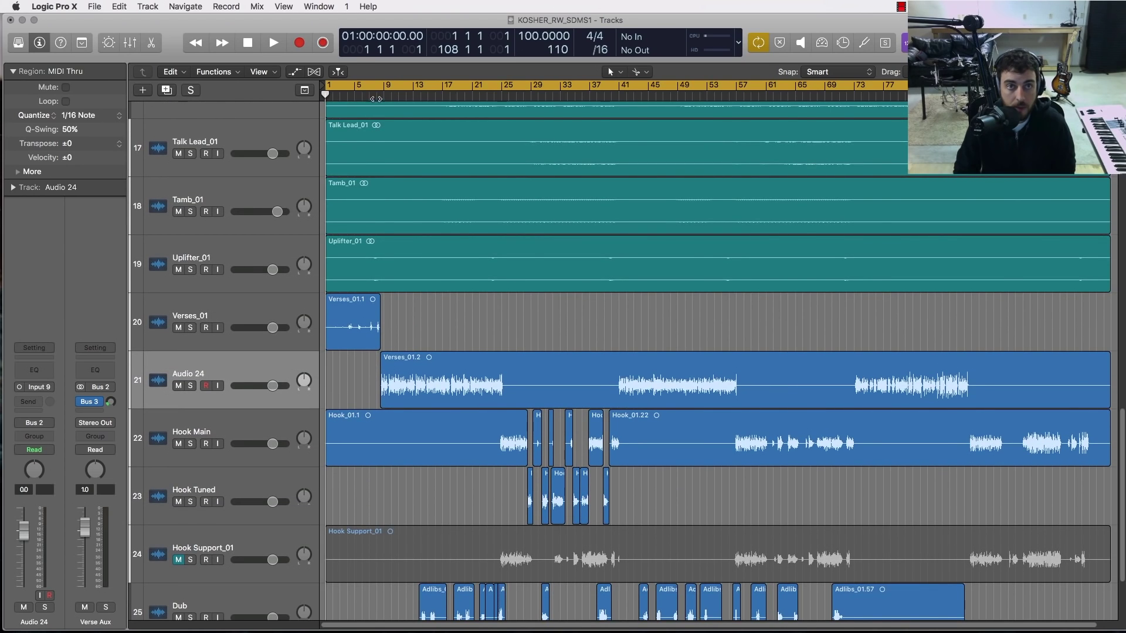
left_click(377, 96)
key("super+Right")
key("super+Right")
key("super+Right")
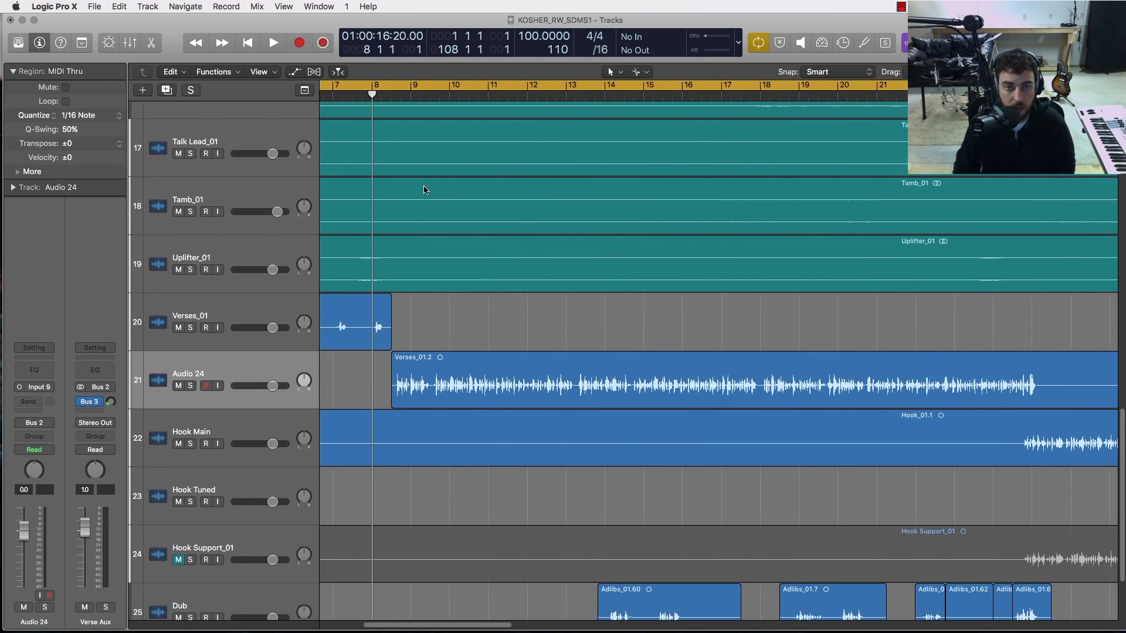
scroll(426, 189, "right", 3)
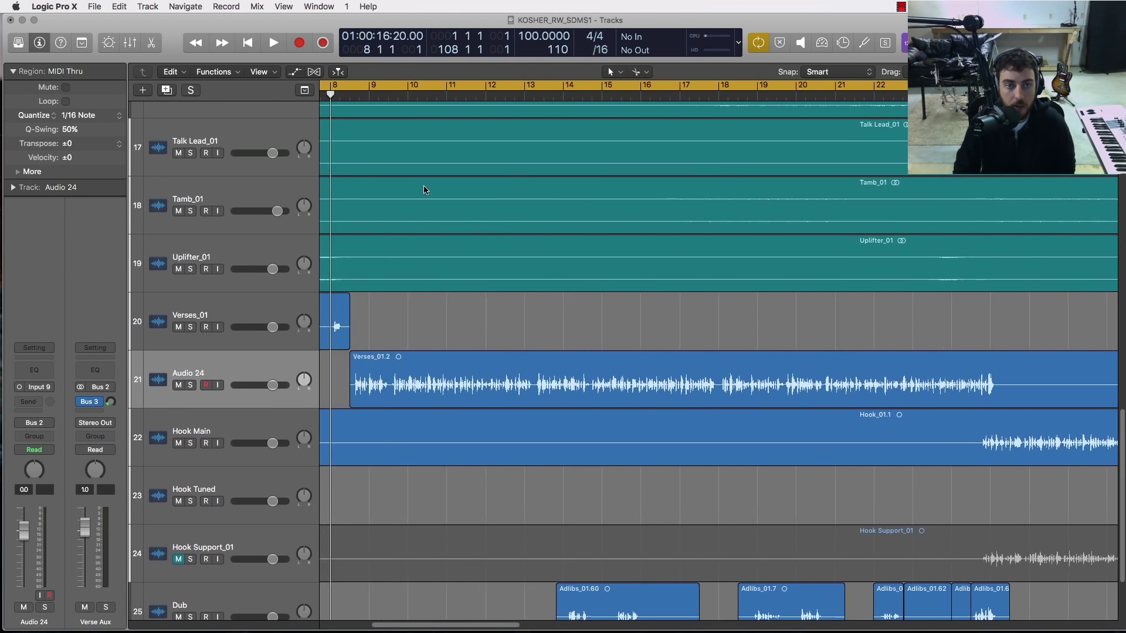
- Select the Verses_01.2 region, scroll through the tracks, then move the playhead to bar 9
left_click(409, 369)
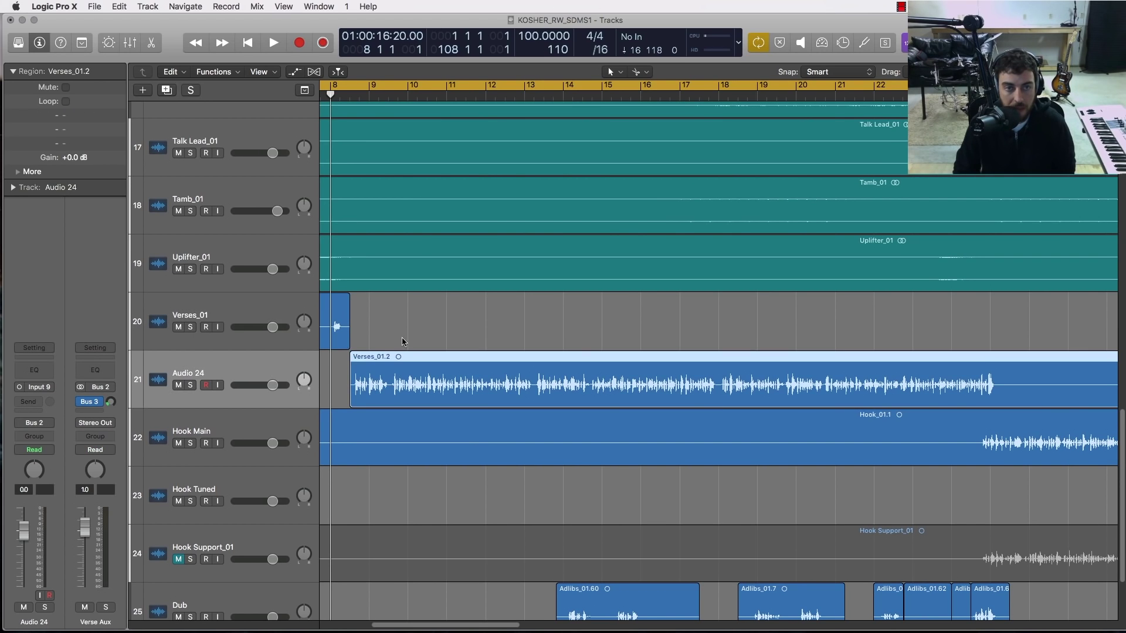
scroll(413, 326, "down", 1)
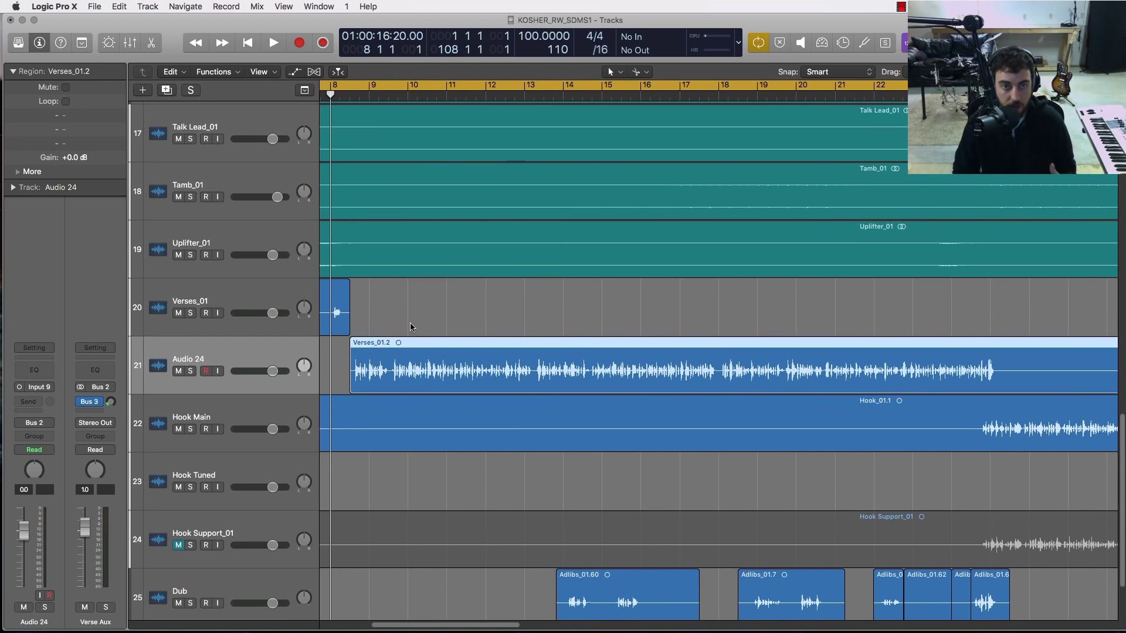
scroll(484, 280, "down", 2)
scroll(413, 286, "up", 4)
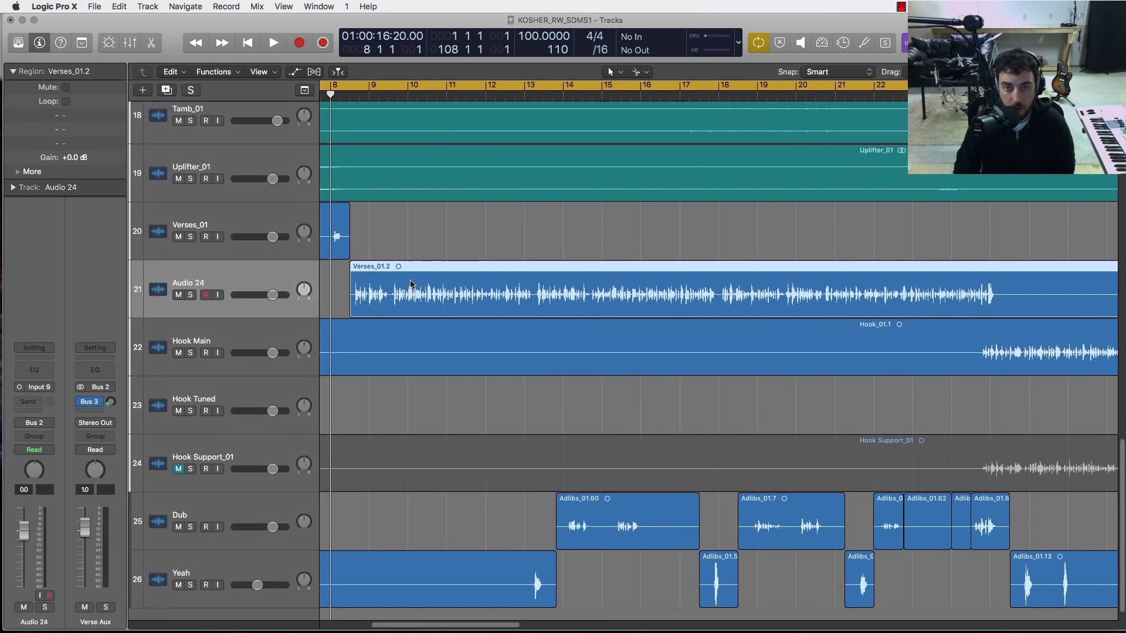
scroll(410, 284, "down", 1)
left_click(391, 199)
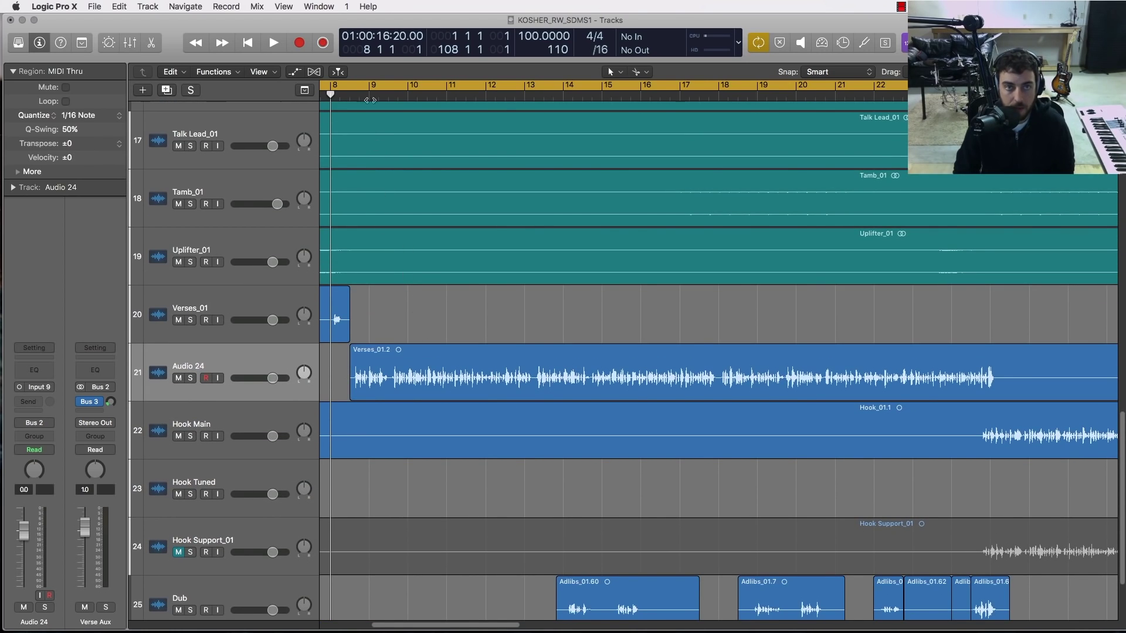
left_click(394, 158)
- Toggle the Verses_01.2 region selection several times, leaving it selected, then scroll back up the track list
left_click(403, 374)
left_click(434, 318)
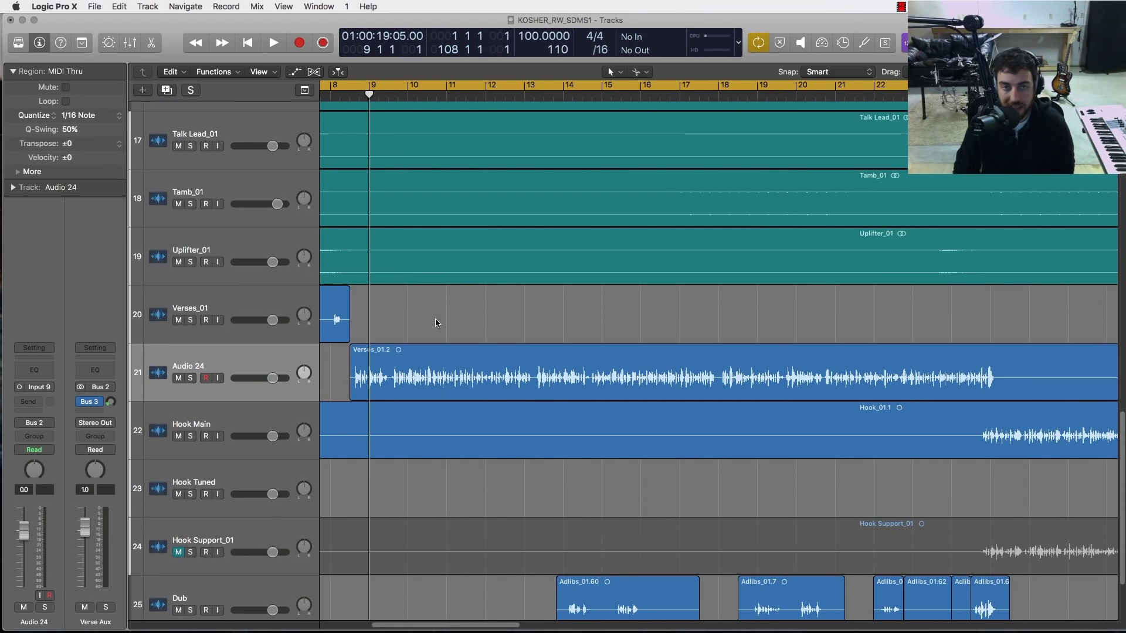
left_click(418, 370)
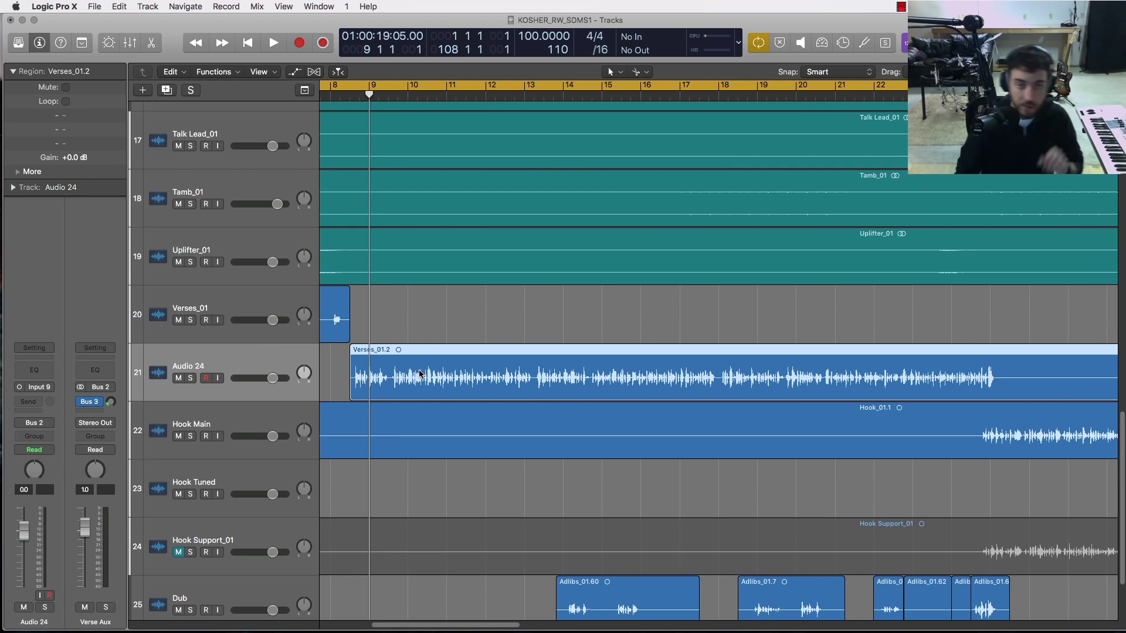
left_click(420, 329)
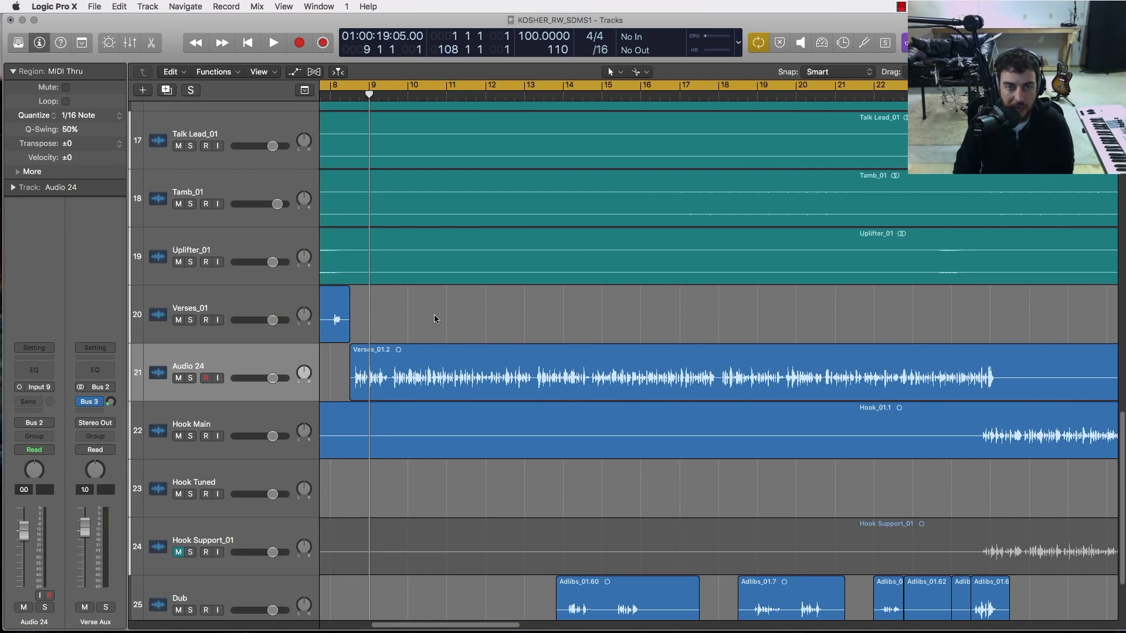
left_click(436, 391)
left_click(478, 298)
left_click(463, 363)
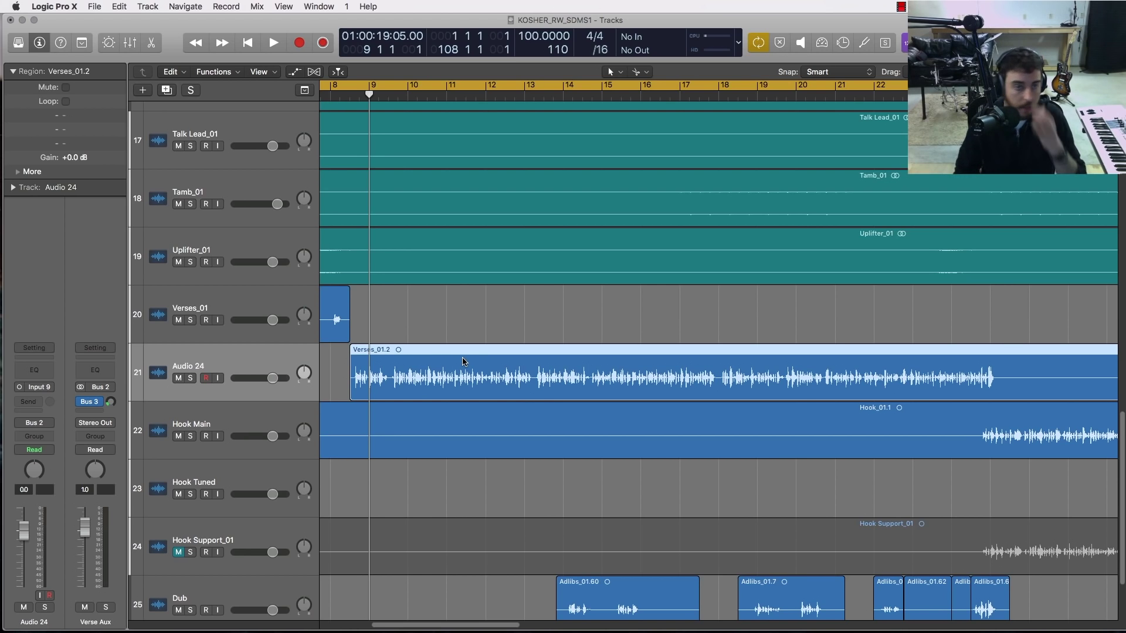
scroll(443, 354, "up", 2)
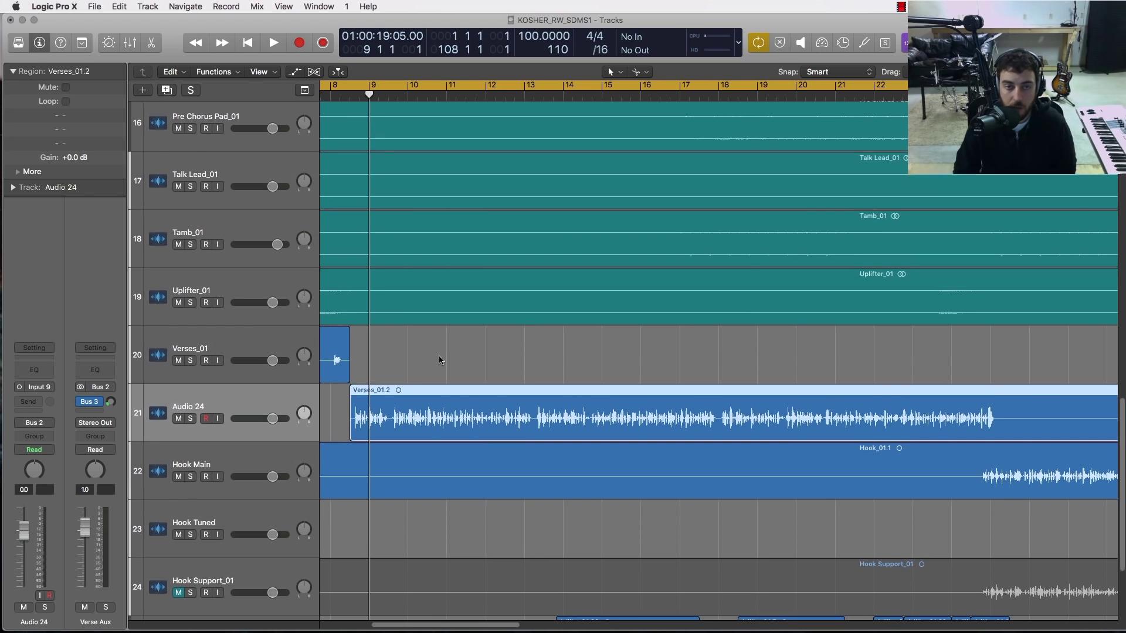
scroll(440, 358, "up", 2)
scroll(441, 360, "up", 7)
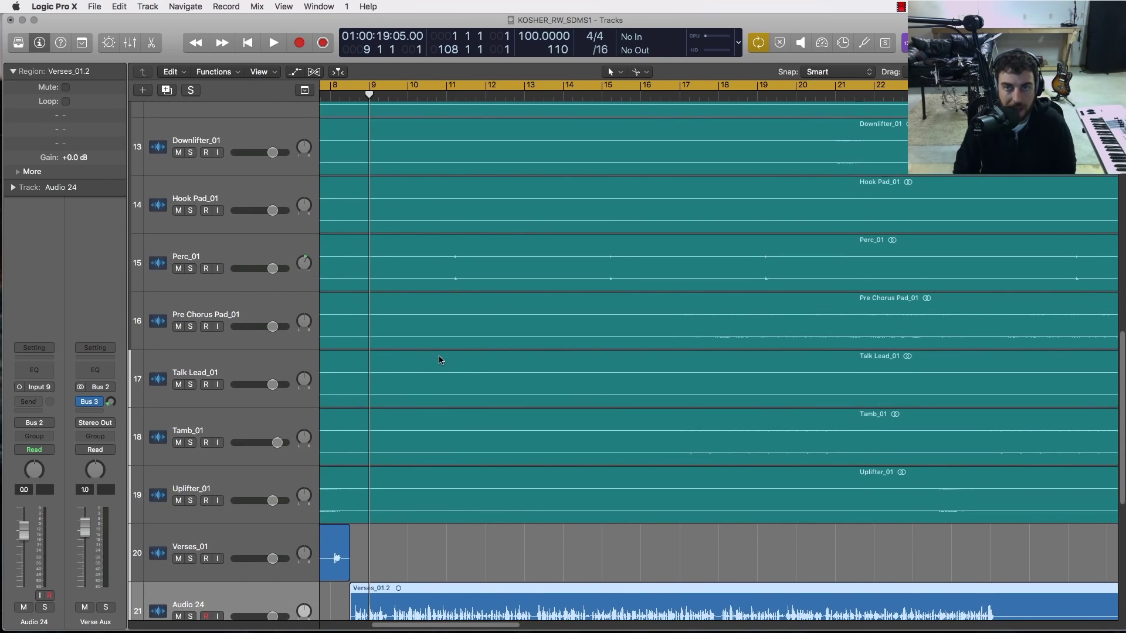
scroll(441, 360, "up", 11)
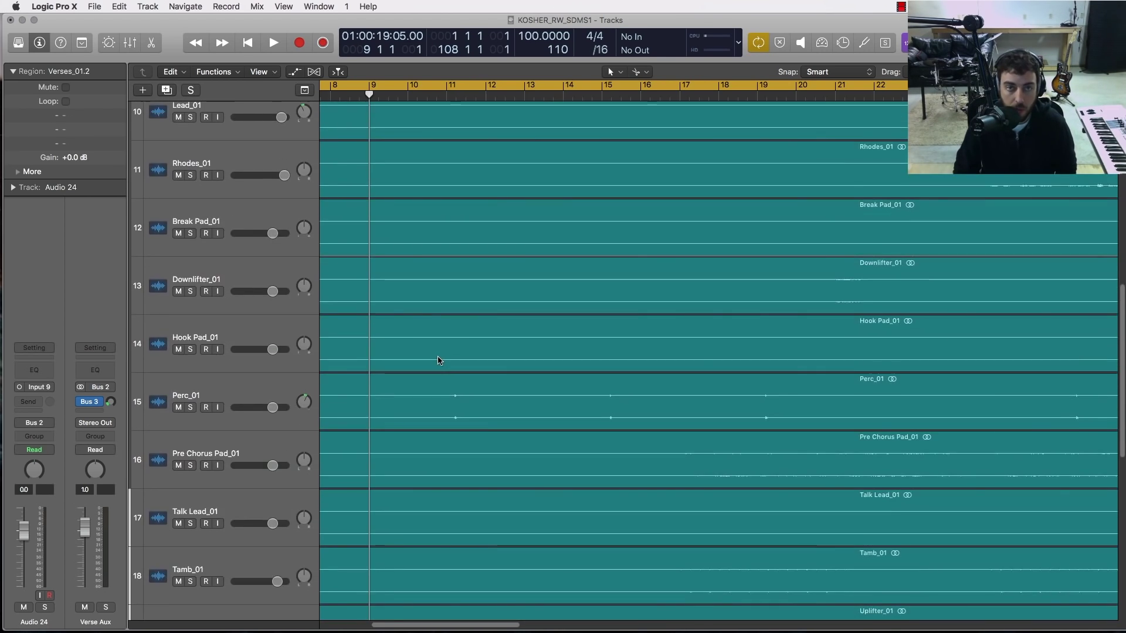
scroll(440, 360, "up", 17)
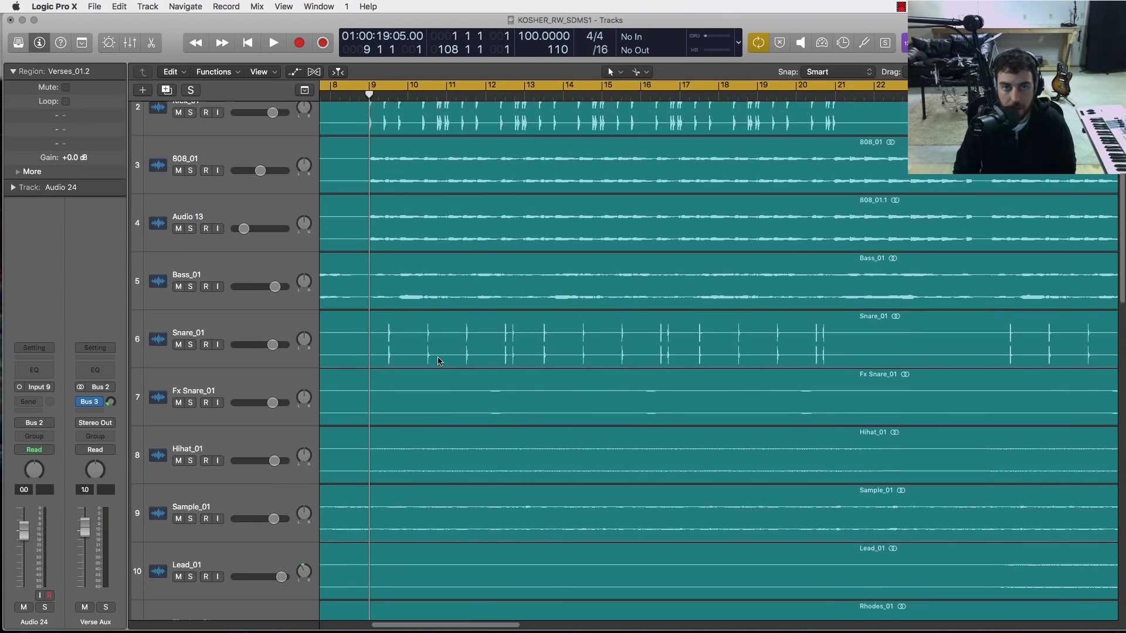
- Select the Bass_01 region, then scroll up and select the Kick_01 region near bars 9–14
scroll(395, 221, "down", 3)
left_click(427, 230)
scroll(427, 227, "up", 3)
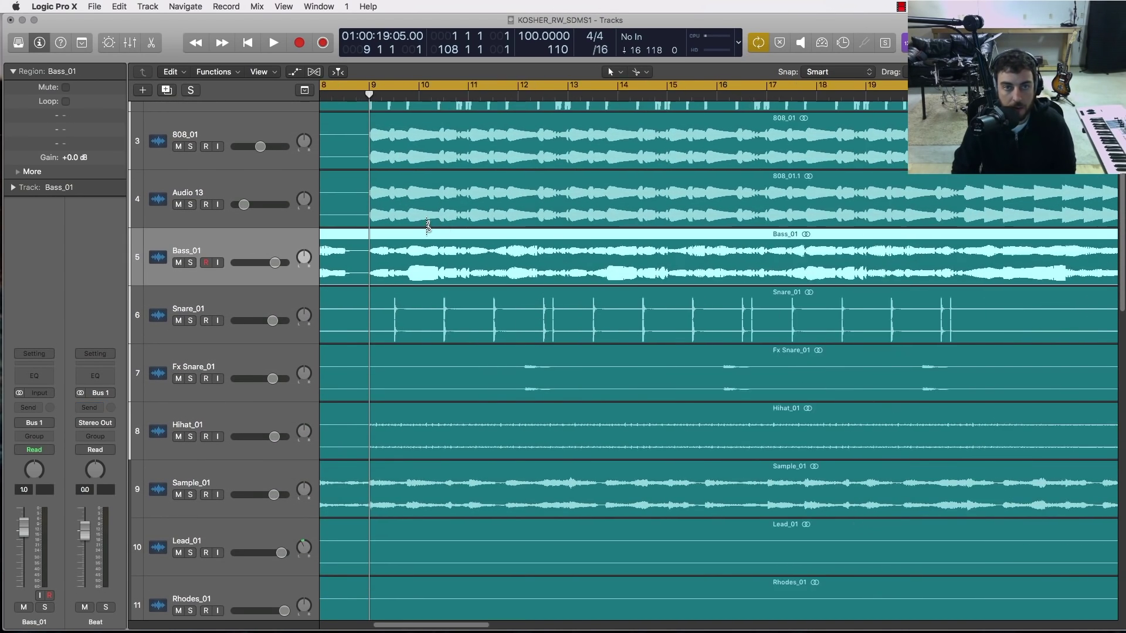
scroll(428, 227, "up", 5)
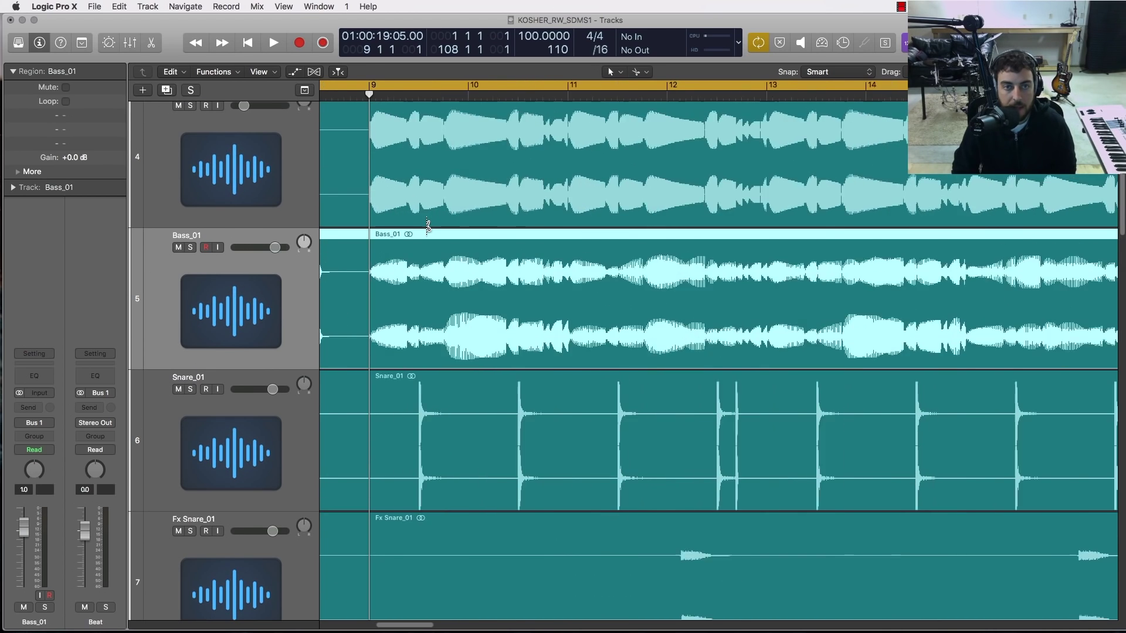
scroll(427, 227, "down", 4)
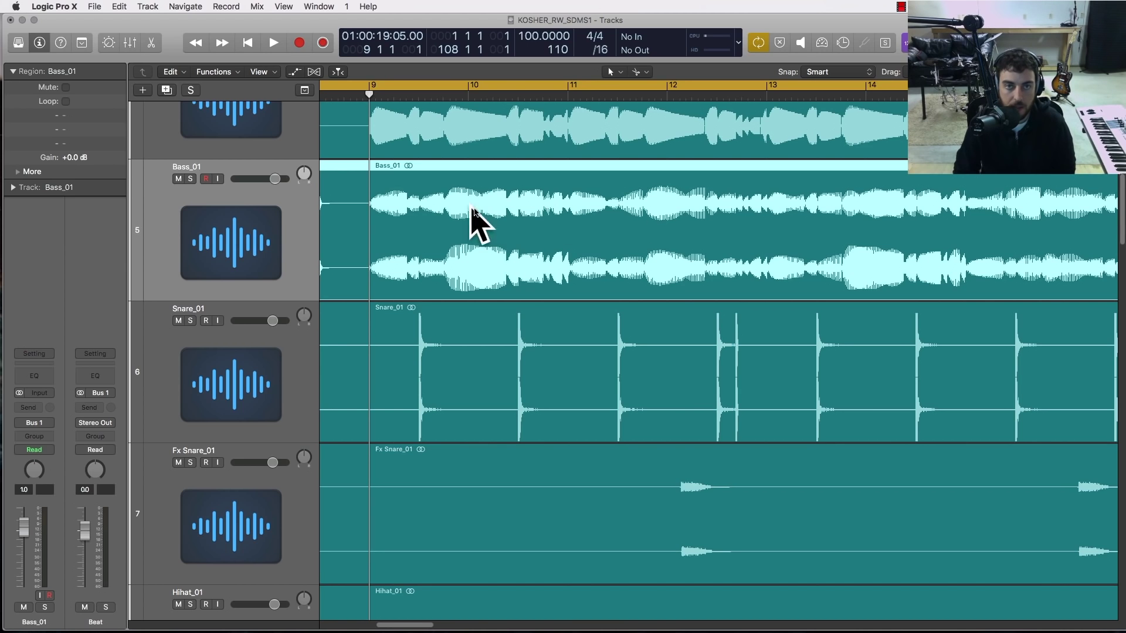
scroll(469, 247, "up", 2)
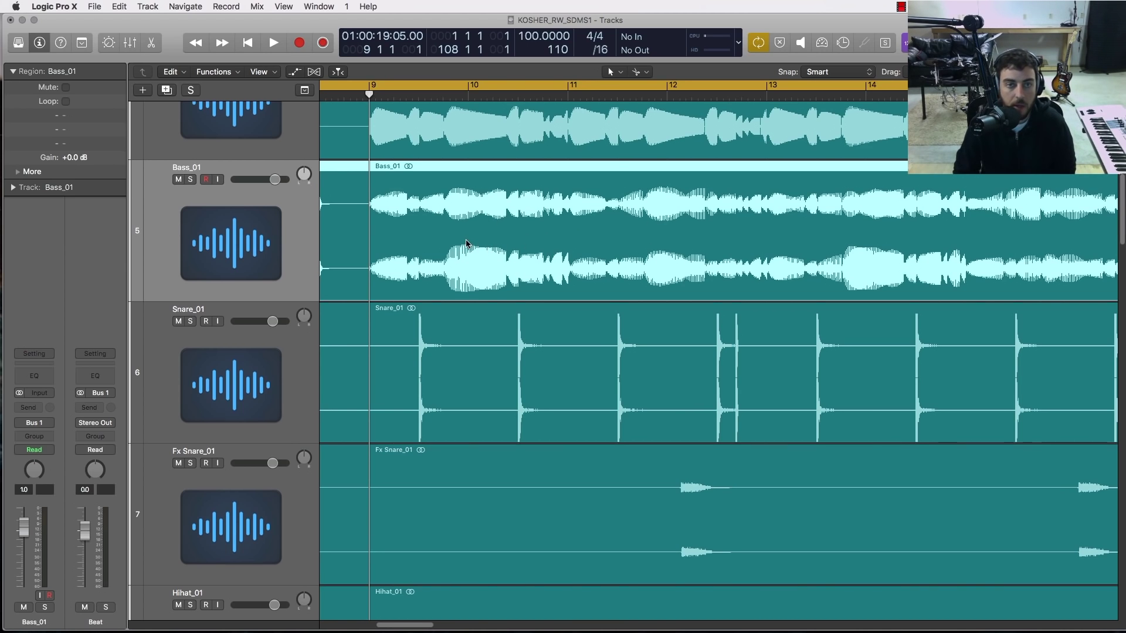
scroll(457, 244, "up", 5)
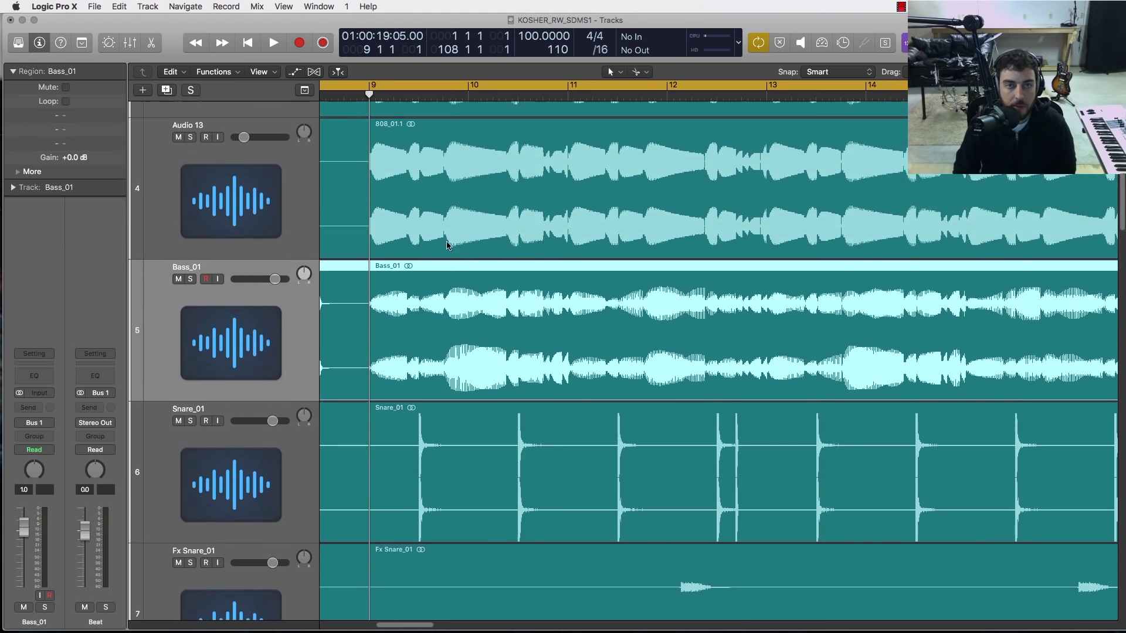
scroll(447, 245, "up", 3)
left_click(406, 272)
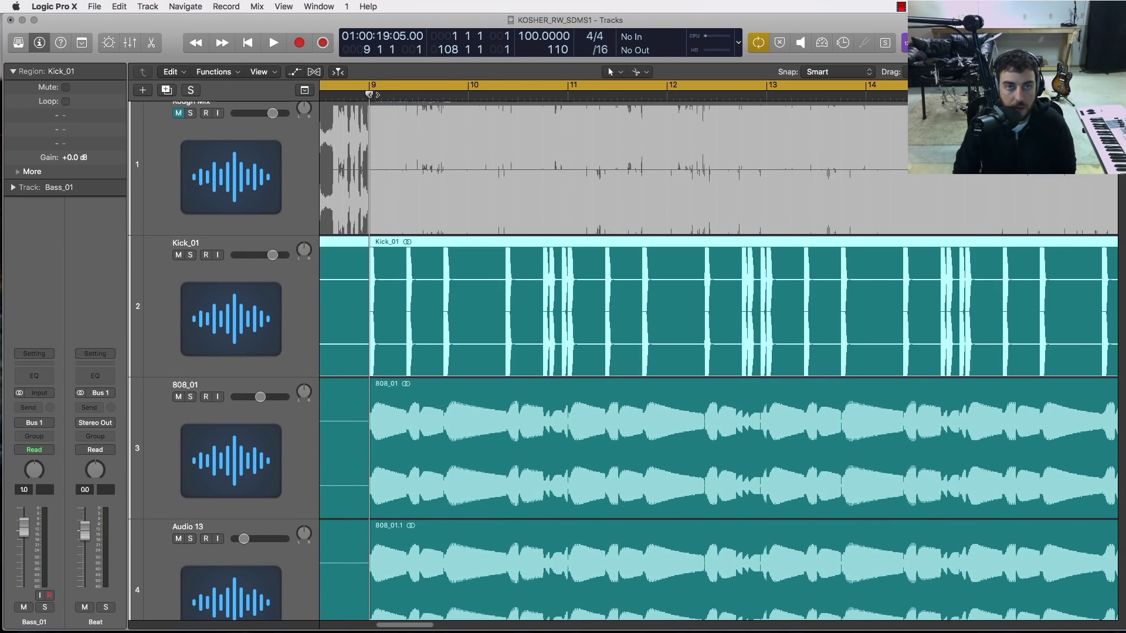
- Shrink the track heights around bar 9 until tracks 1–15, Rough Mix to Perc_01, fit on screen
scroll(372, 95, "up", 6)
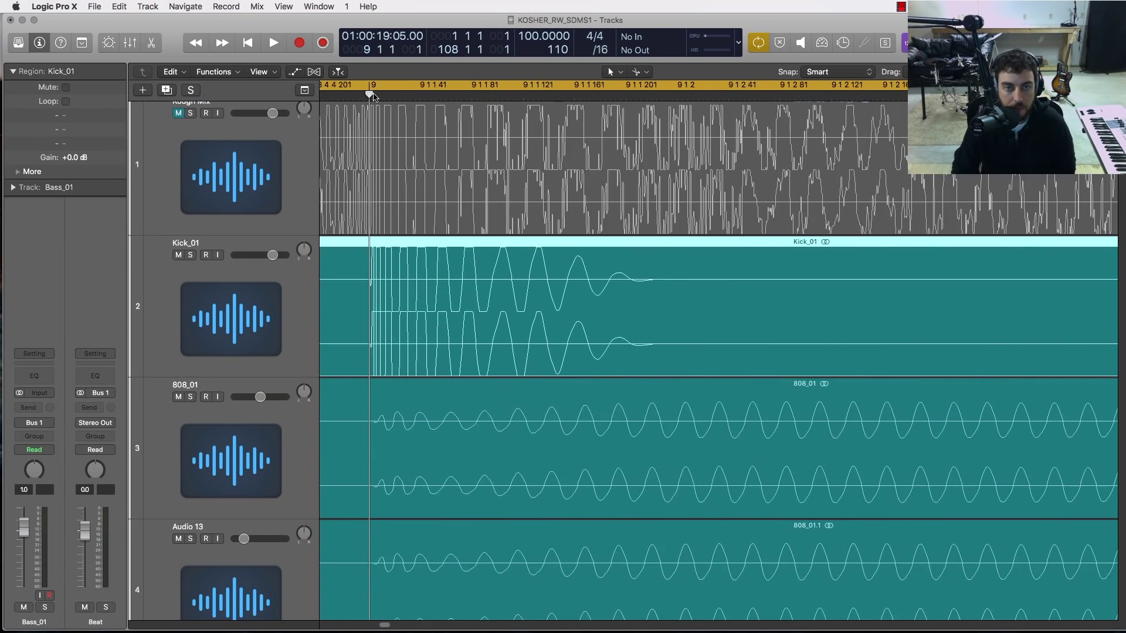
scroll(373, 95, "down", 2)
scroll(373, 95, "up", 3)
scroll(373, 284, "up", 2)
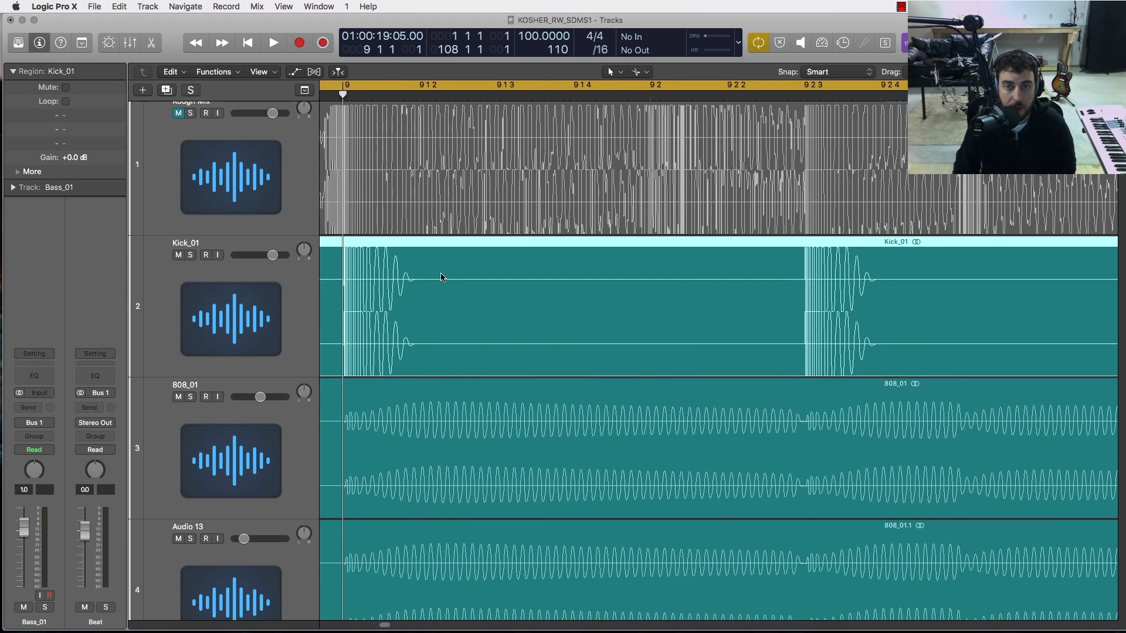
scroll(452, 277, "right", 3)
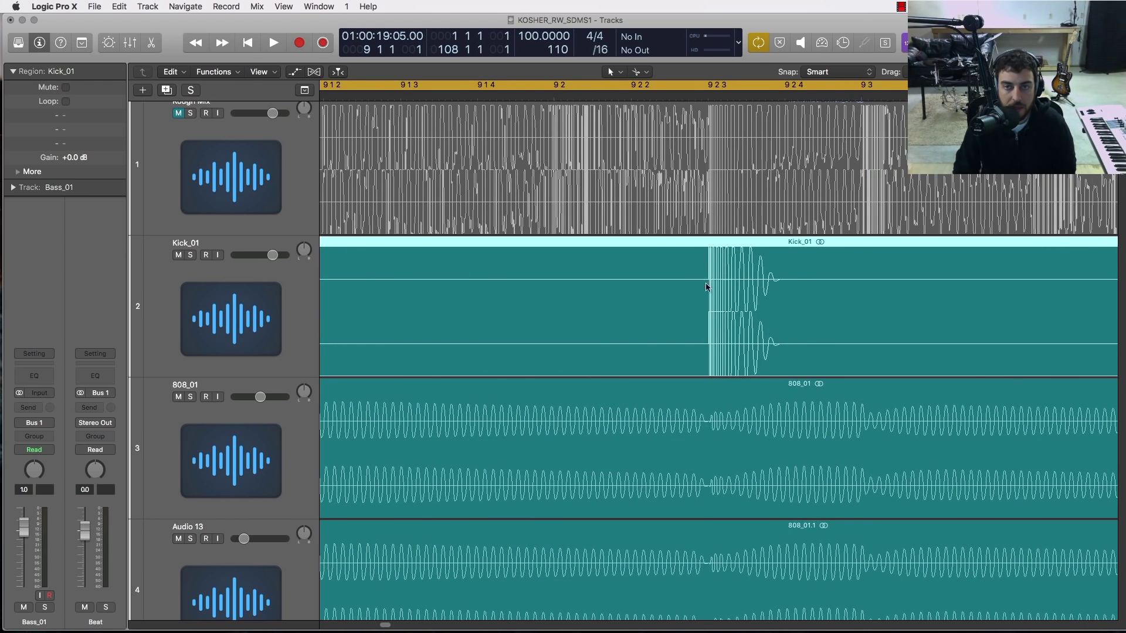
scroll(732, 289, "left", 3)
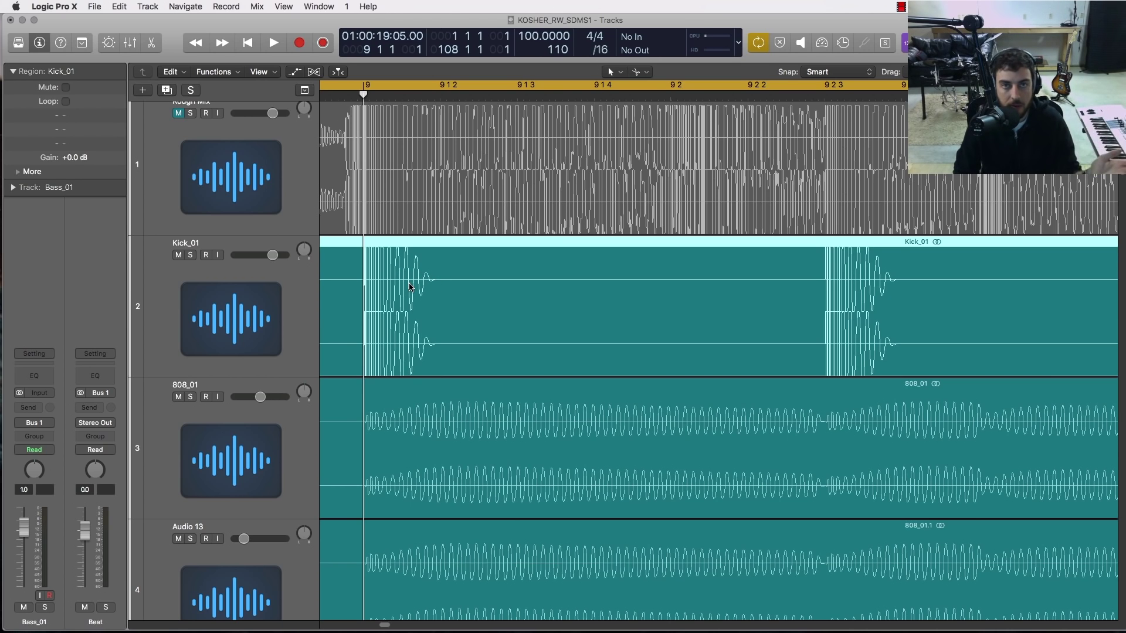
scroll(425, 285, "down", 1)
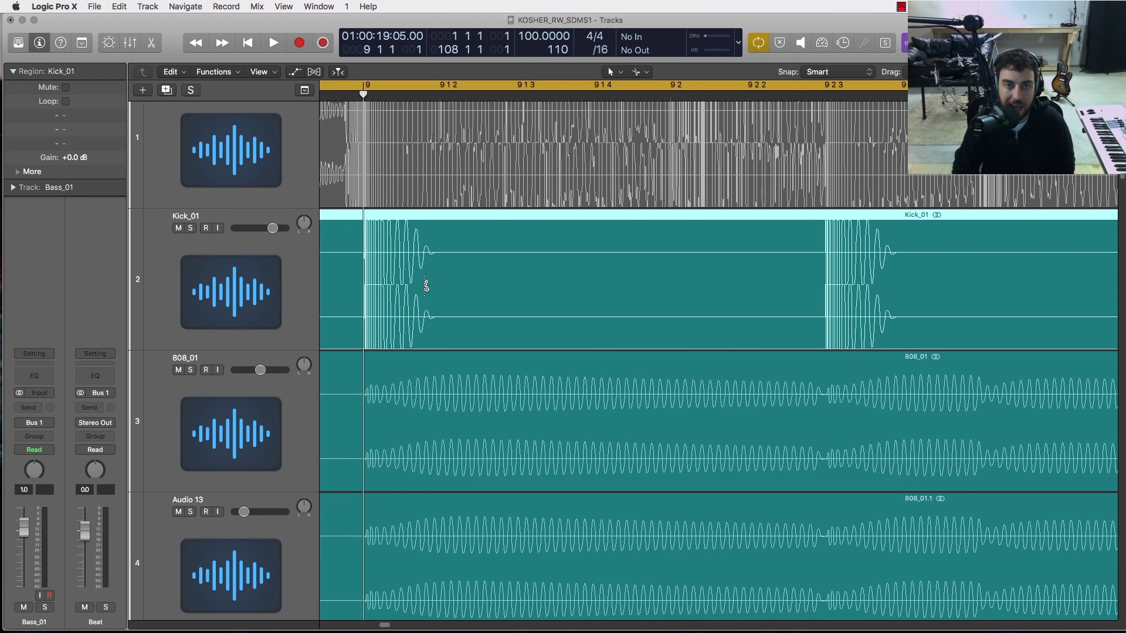
key("super+Down")
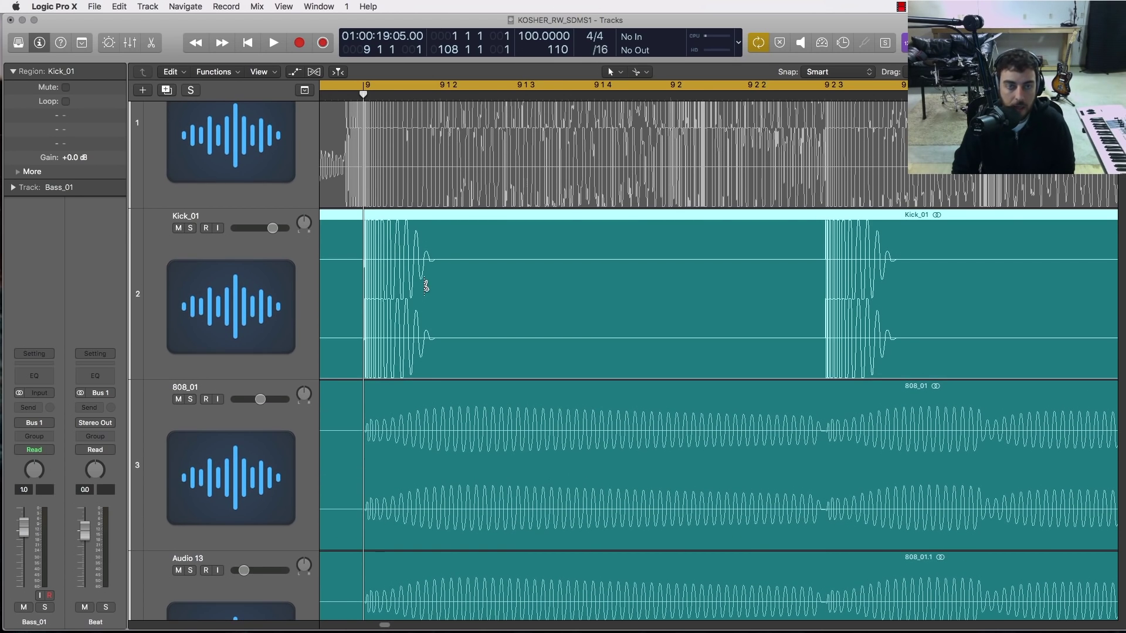
key("super+Up")
key("super+Up")
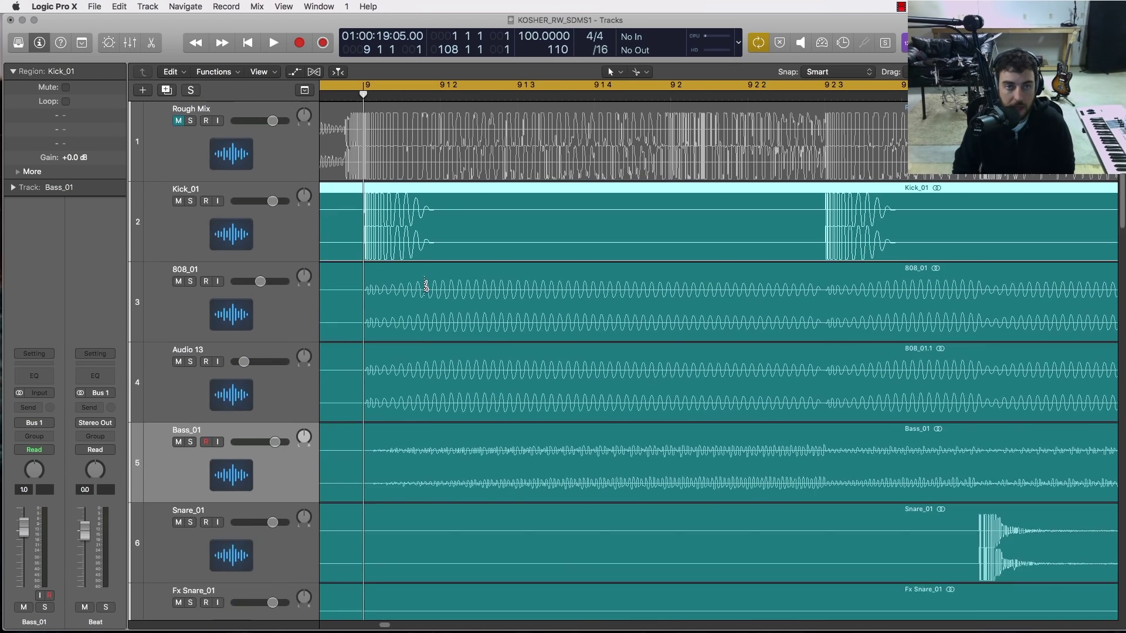
key("super+Up")
key("super+Up")
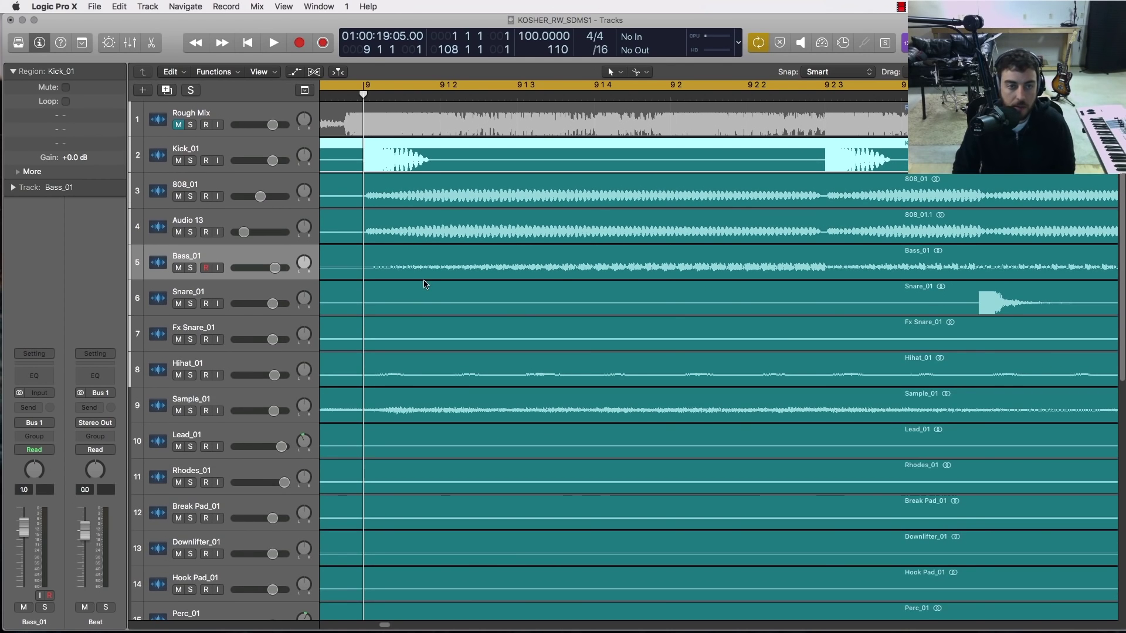
scroll(426, 285, "down", 10)
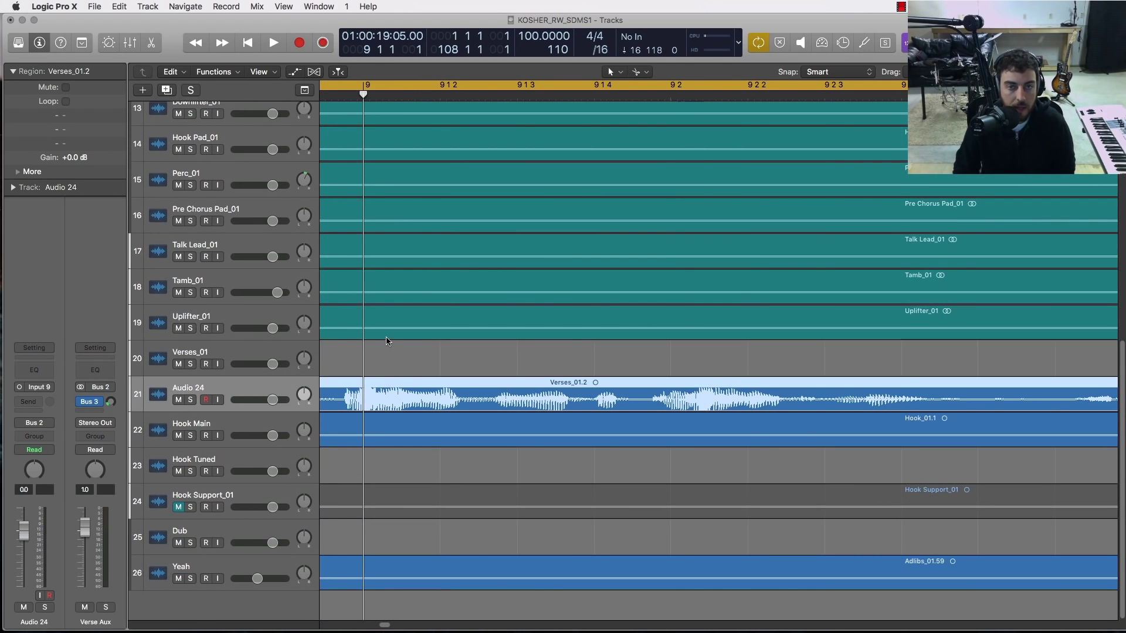
- Readjust vertical and horizontal zoom so the tracks shrink and the timeline zooms out
key("super+Down")
key("super+Down")
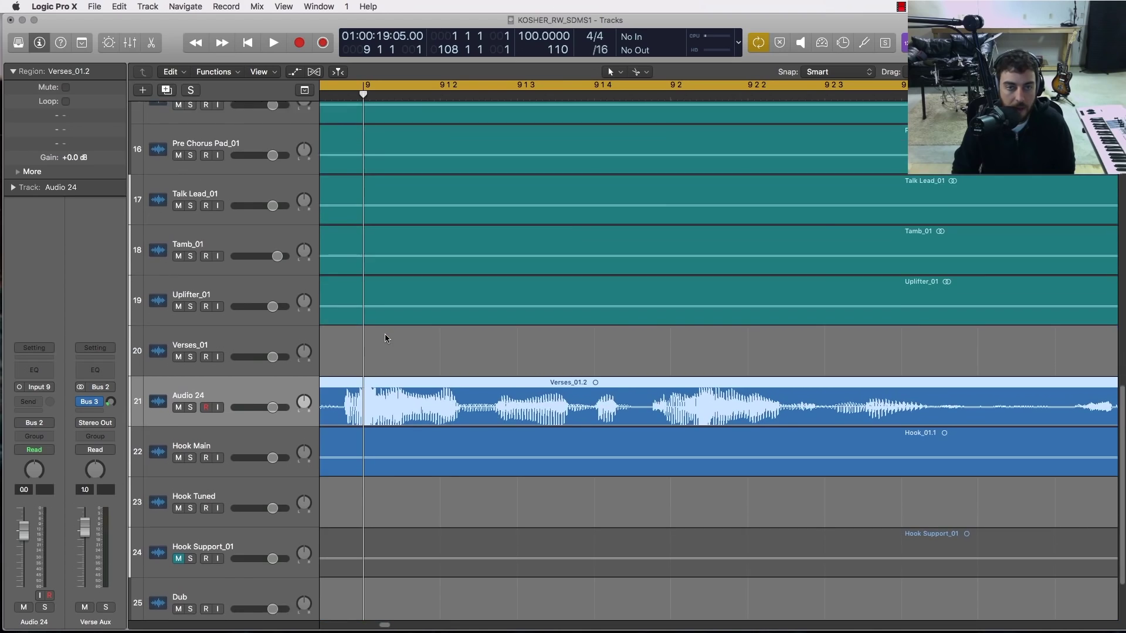
key("super+Down")
key("super+Up")
key("super+Up")
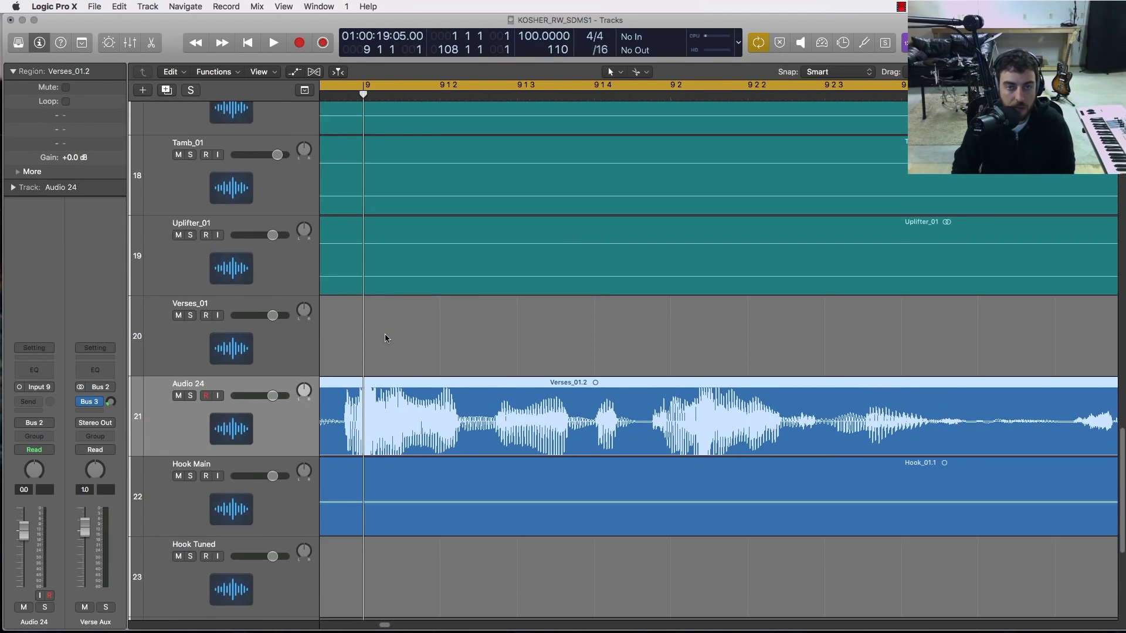
key("super+Up")
key("super+Left")
key("super+Left")
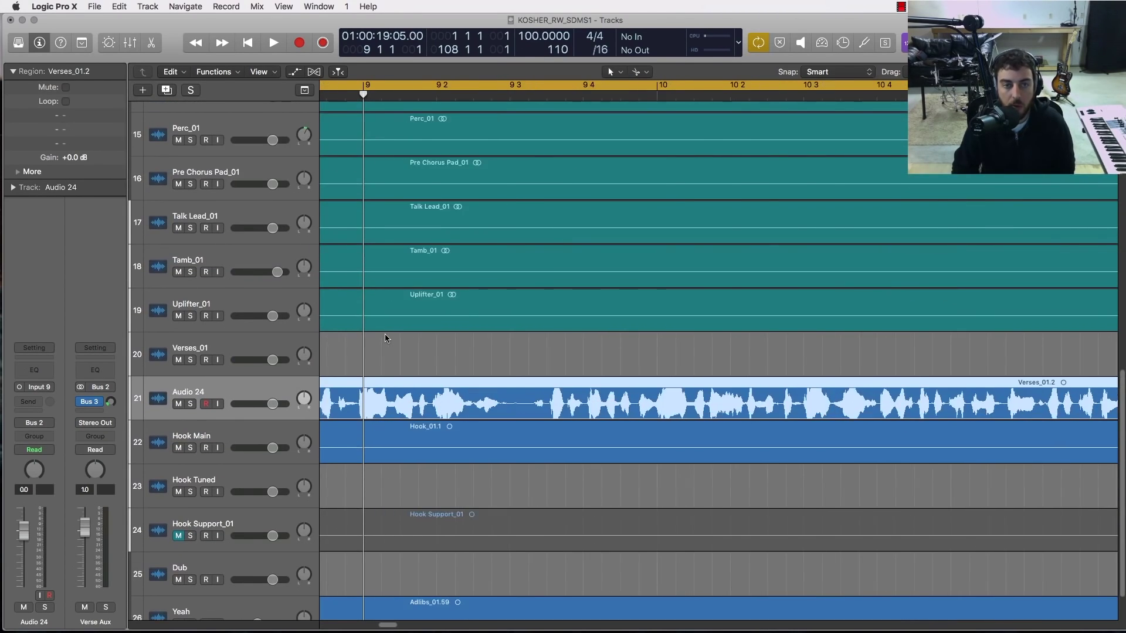
- Bring Perc_01 through Yeah into view, set the playhead to 8 3 3, and deselect Verses_01.2
scroll(385, 338, "down", 1)
scroll(395, 334, "left", 3)
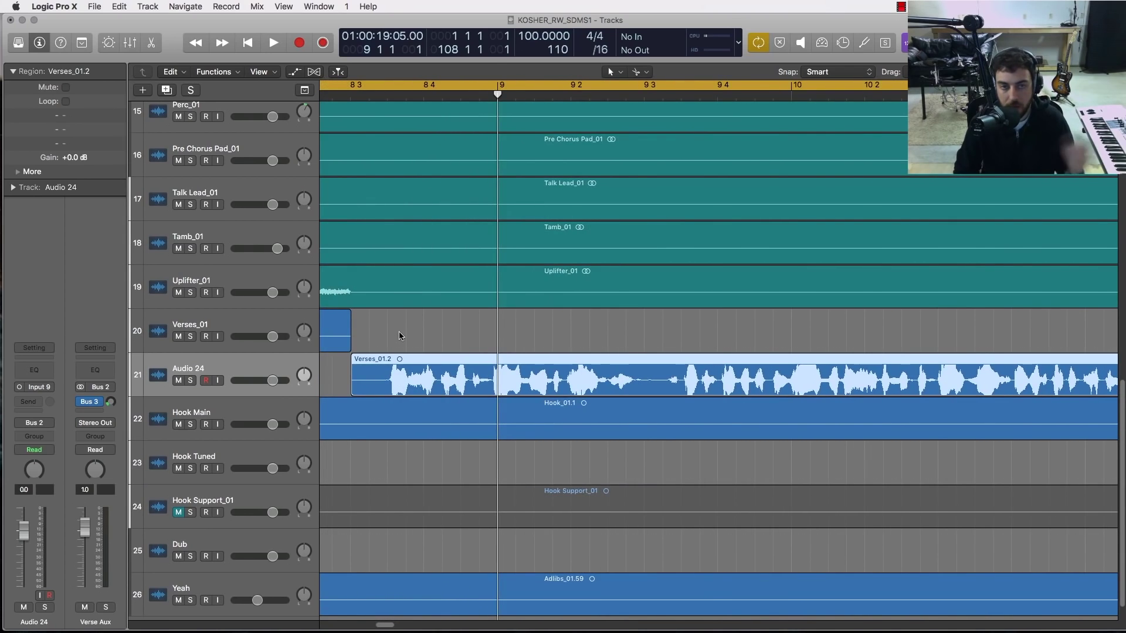
left_click(387, 95)
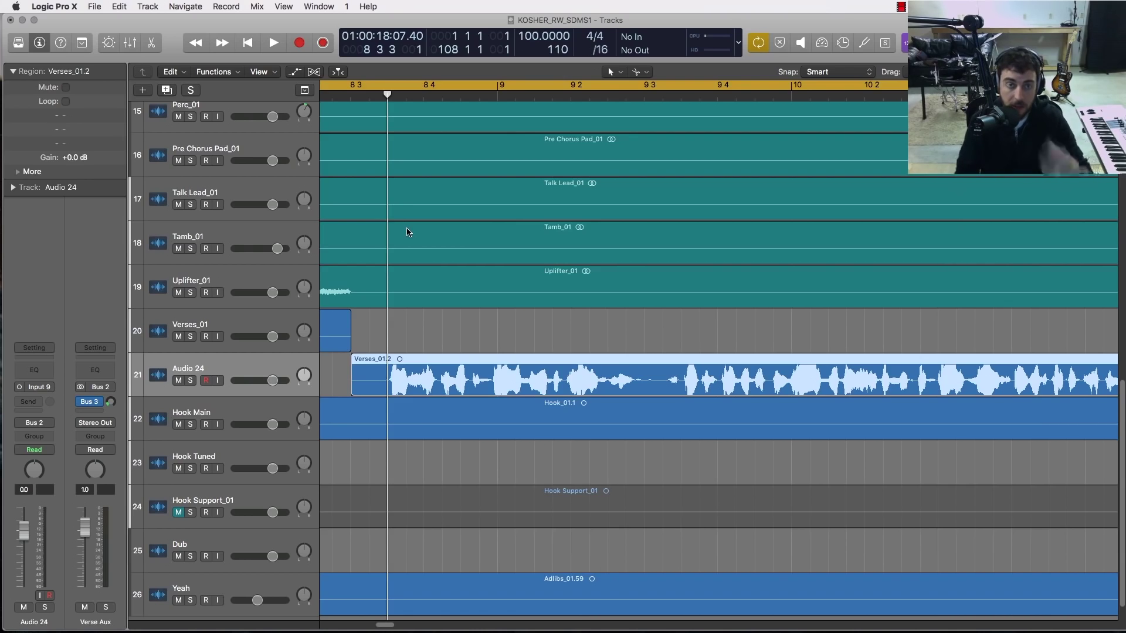
left_click(442, 312)
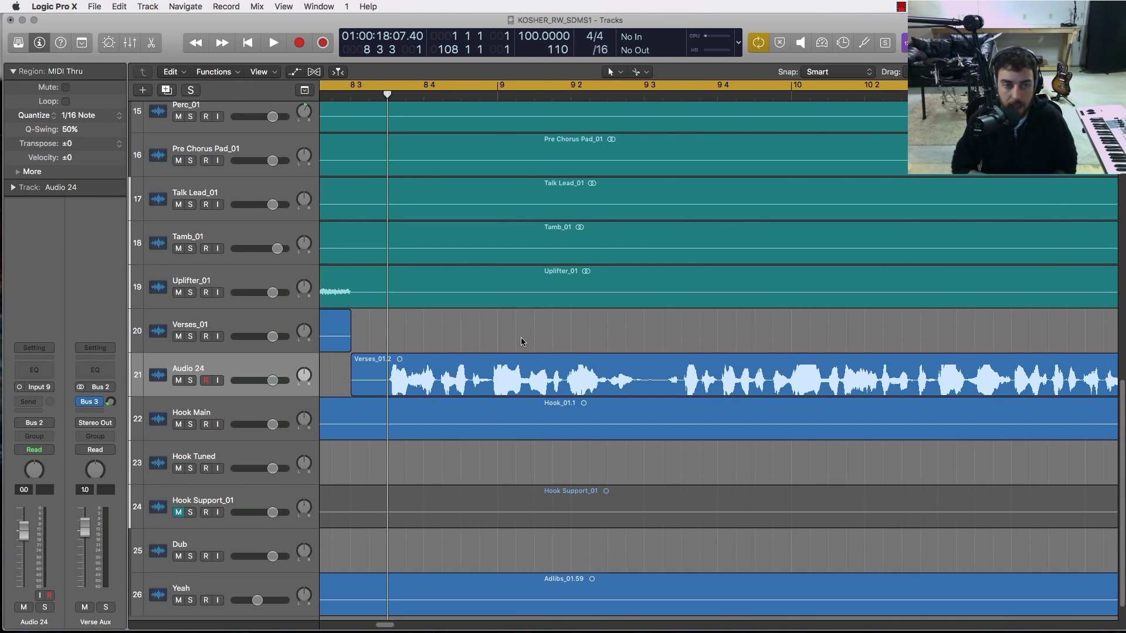
- Open the Logic Pro X application menu
left_click(73, 5)
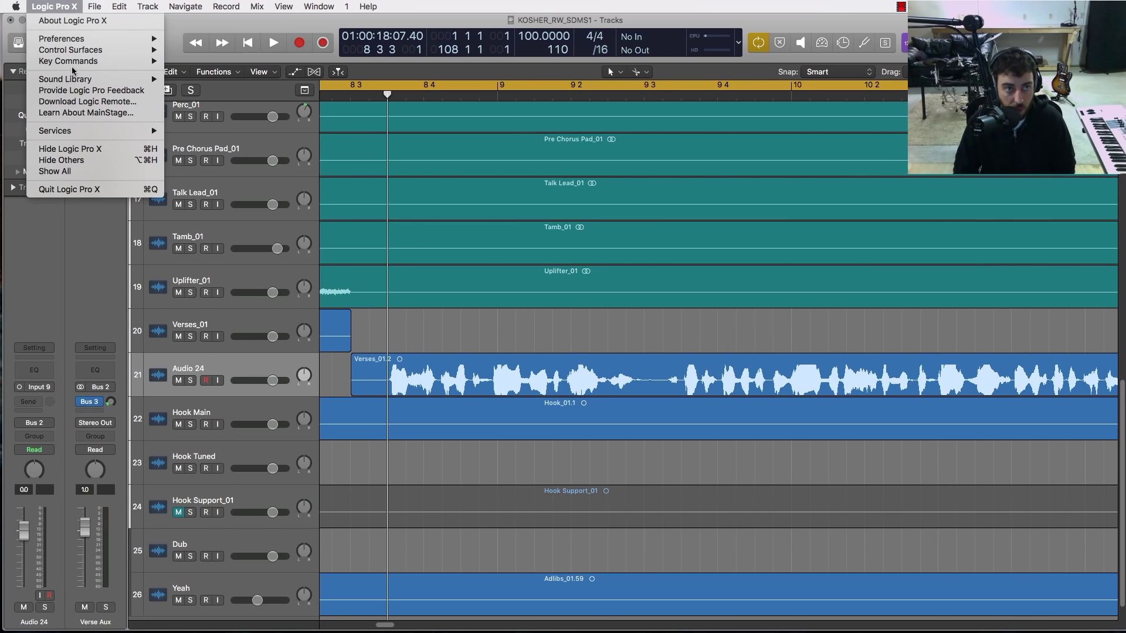
- Open the project's Audio settings pane, showing Sample Rate 44.1 kHz and Surround Format 5.1 (ITU 775)
mouse_move(111, 38)
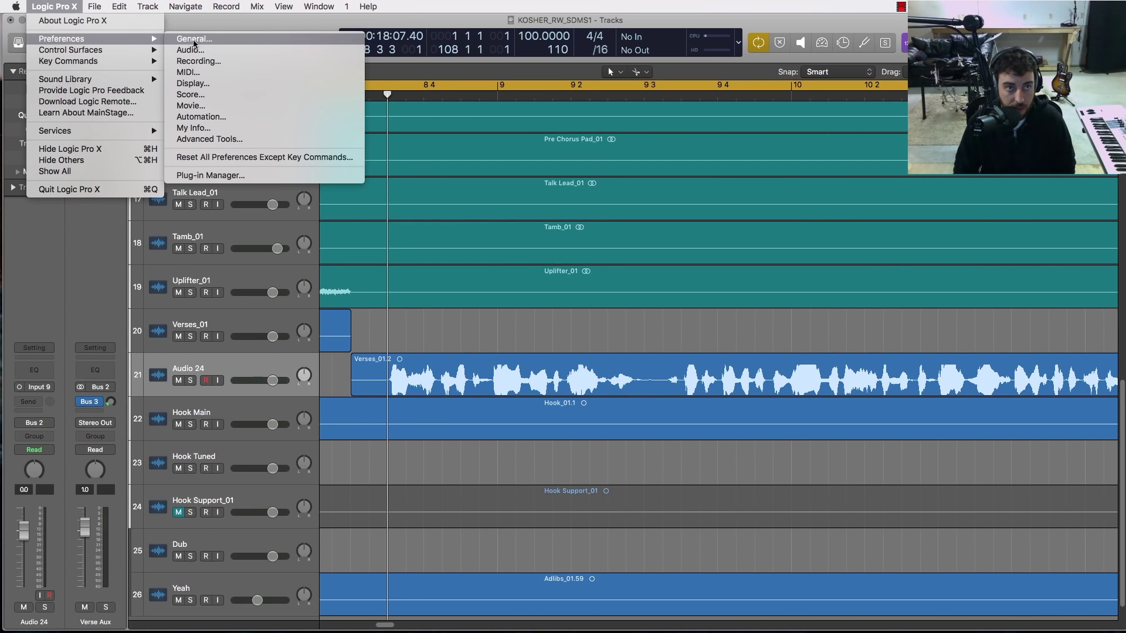
mouse_move(124, 164)
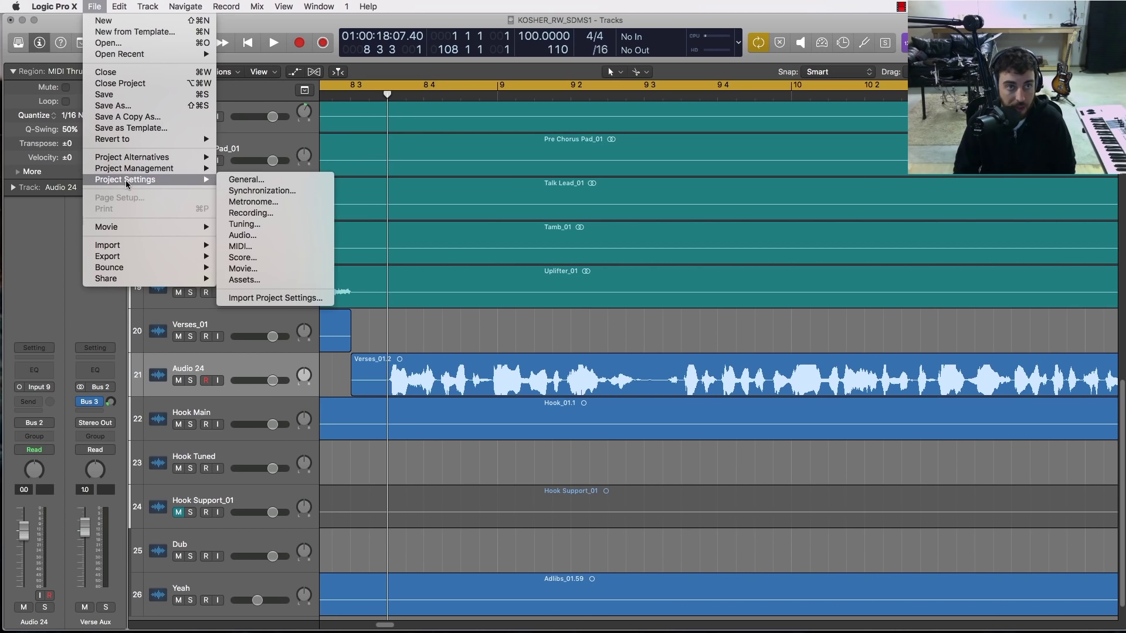
left_click(252, 233)
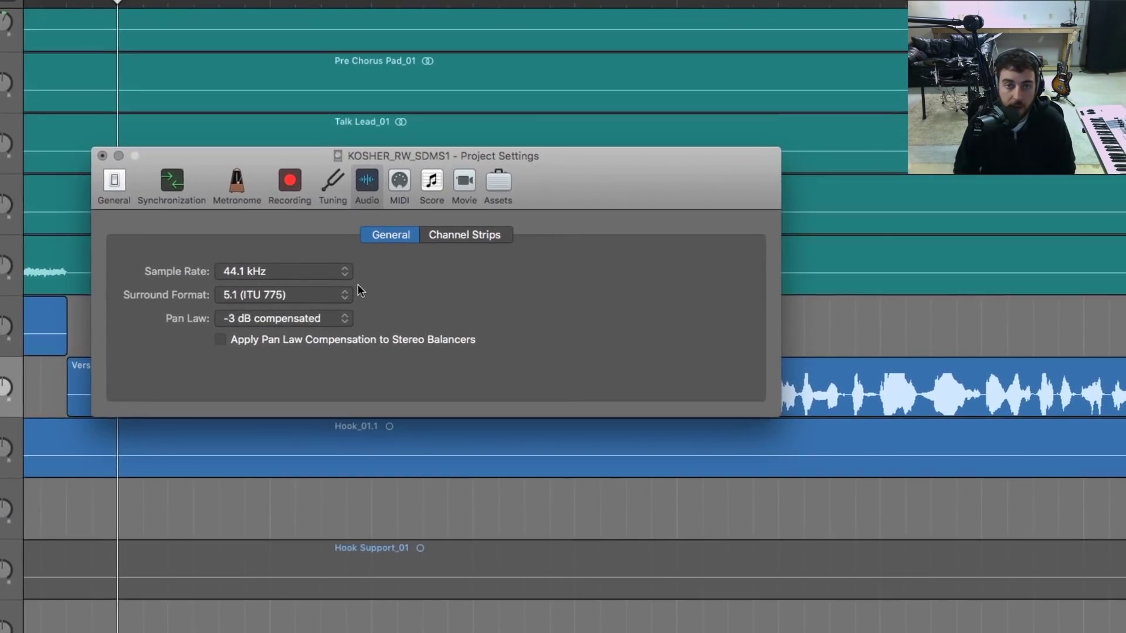
left_click(310, 272)
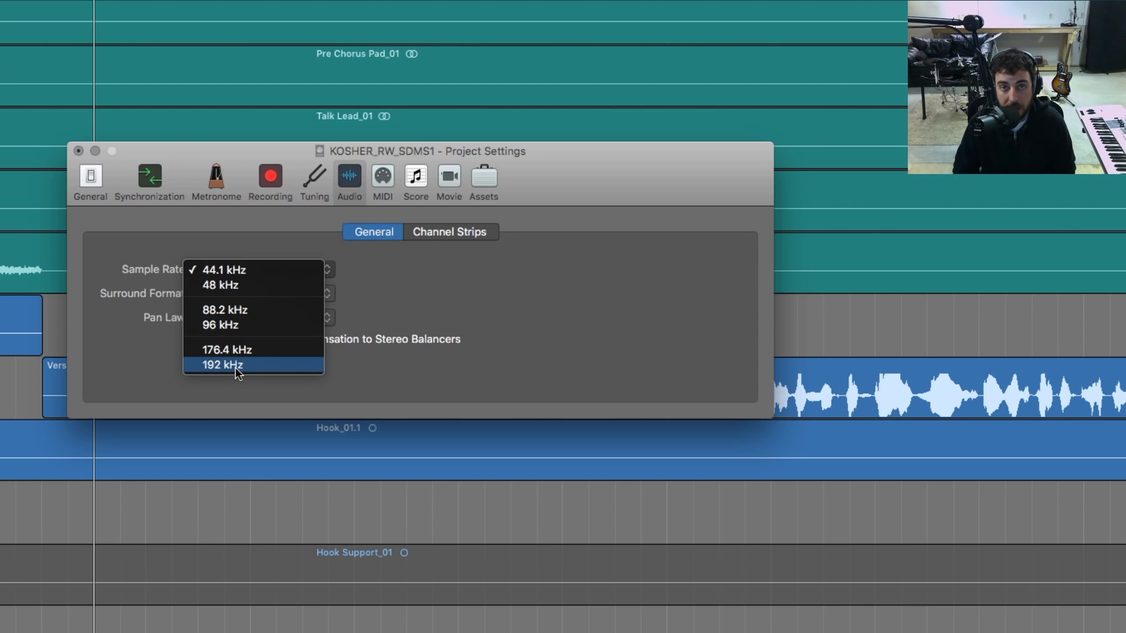
left_click(446, 310)
left_click(293, 271)
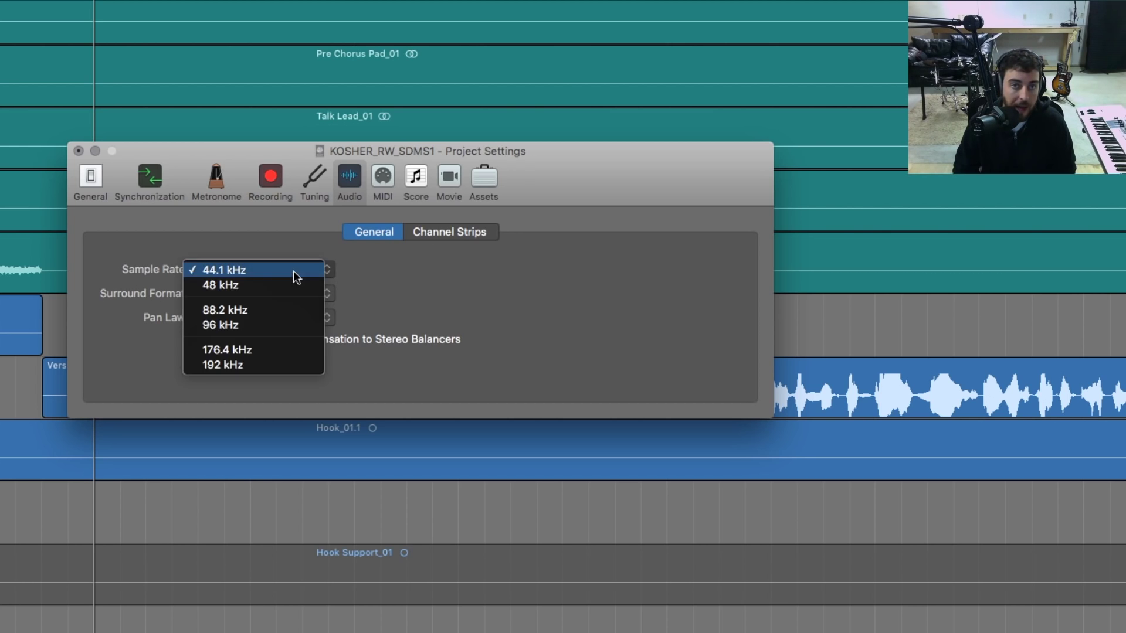
left_click(293, 271)
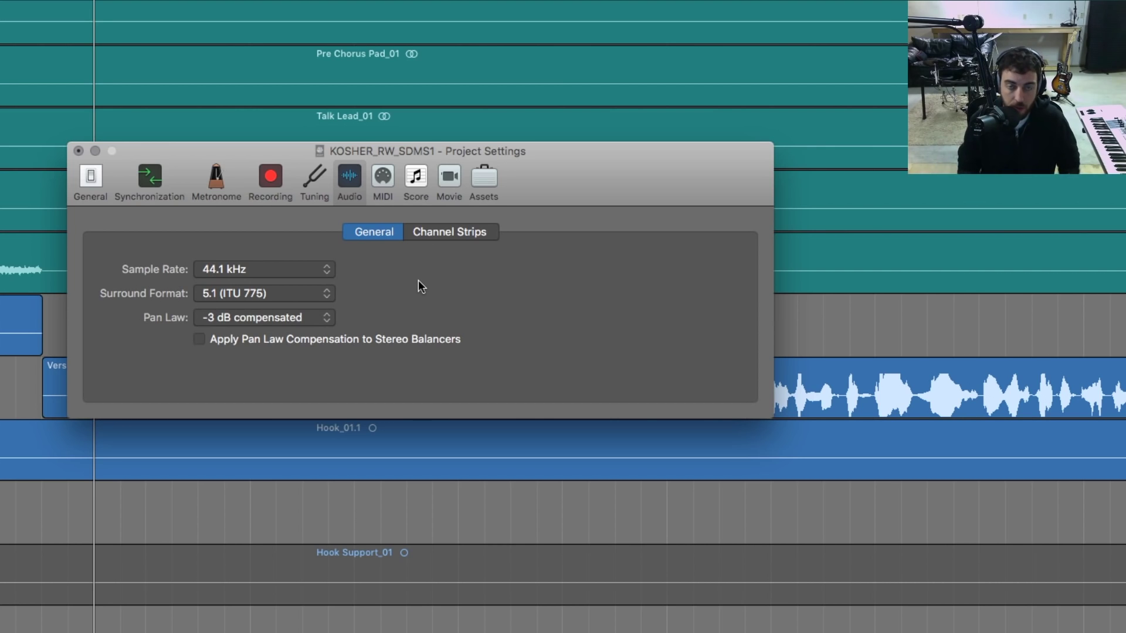
left_click(279, 271)
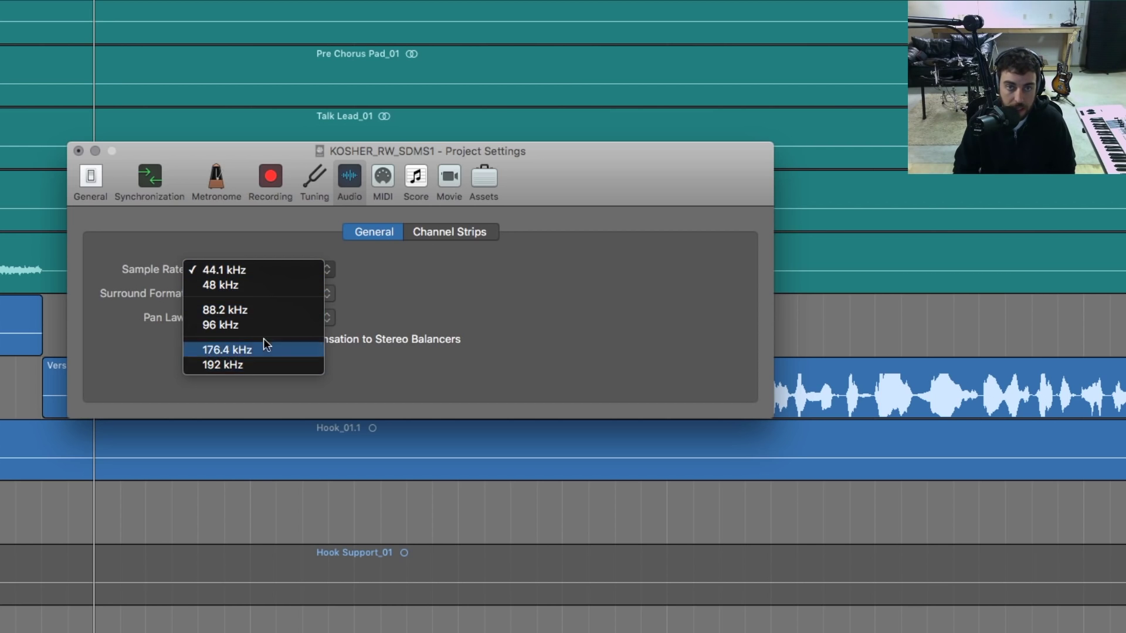
left_click(397, 278)
left_click(289, 268)
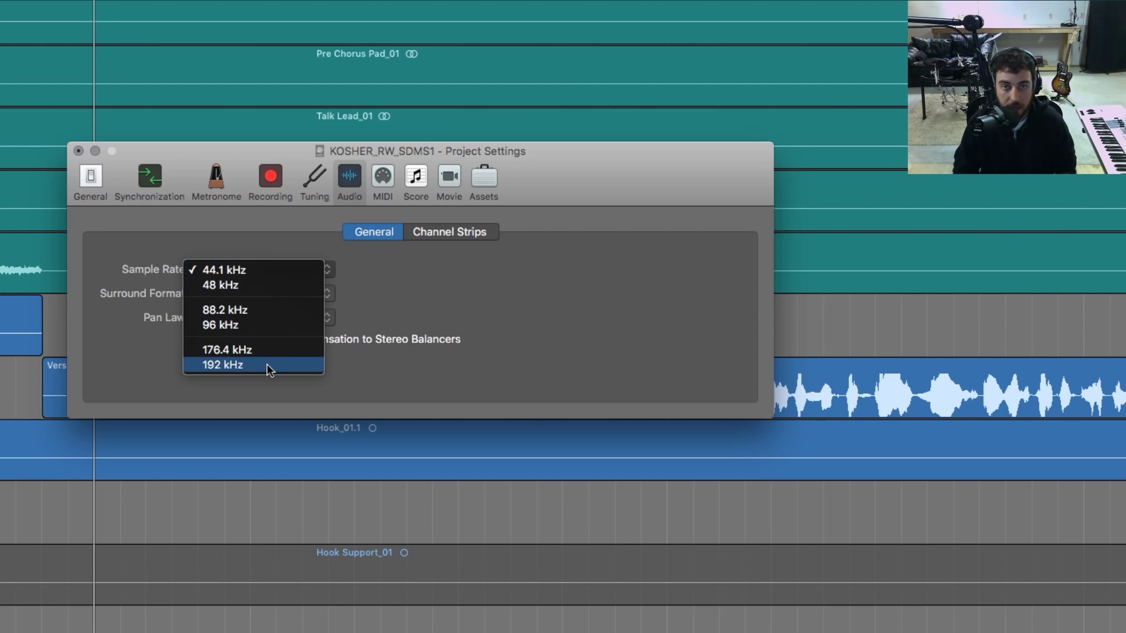
left_click(390, 289)
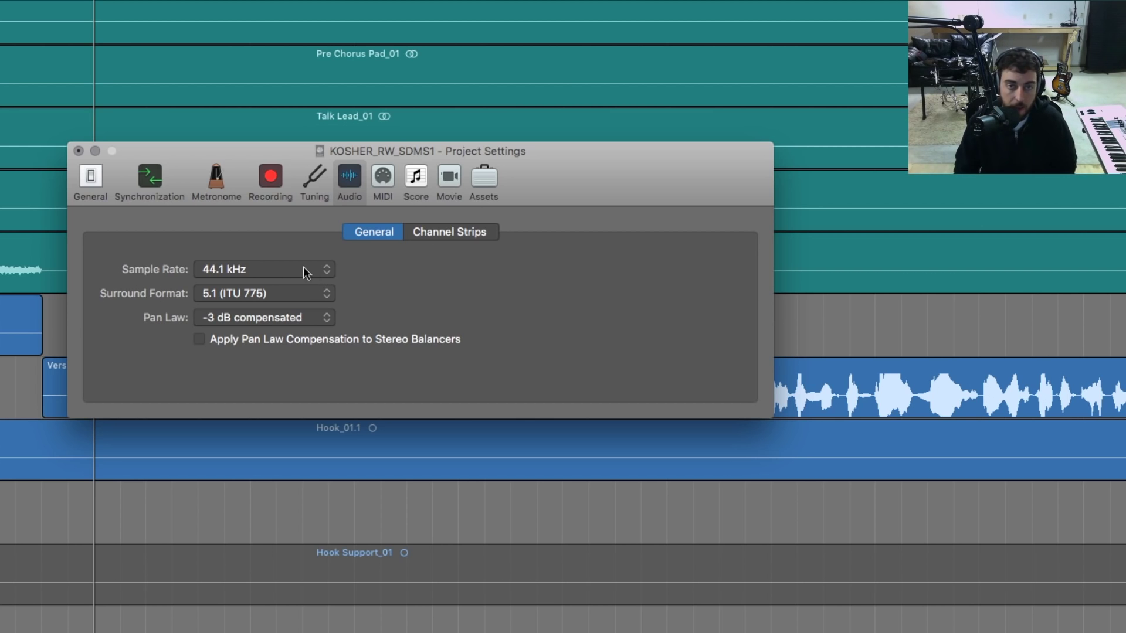
left_click(304, 267)
left_click(373, 275)
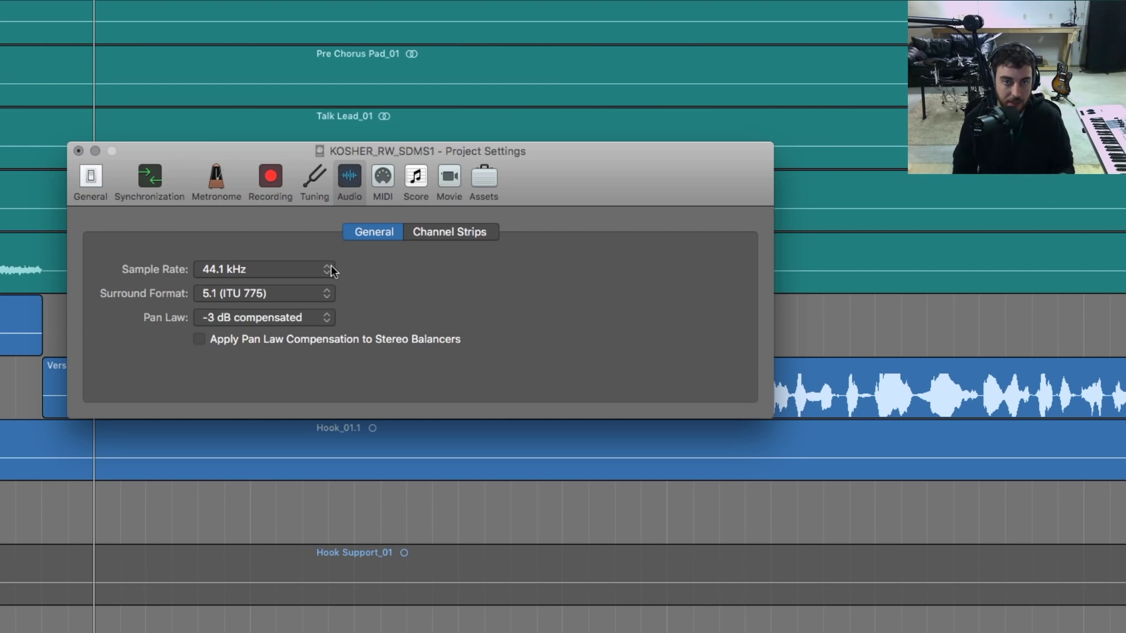
- Keep the project sample rate at 44.1 kHz and move the Project Settings window up and right
left_click(271, 269)
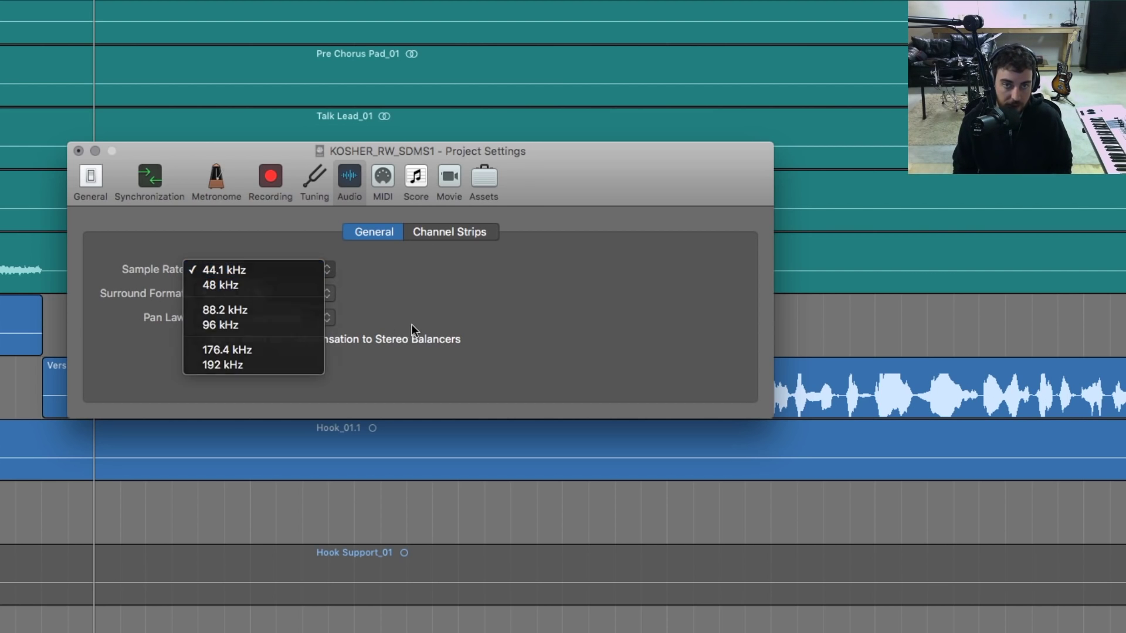
left_click(270, 269)
left_click(270, 268)
left_click(399, 321)
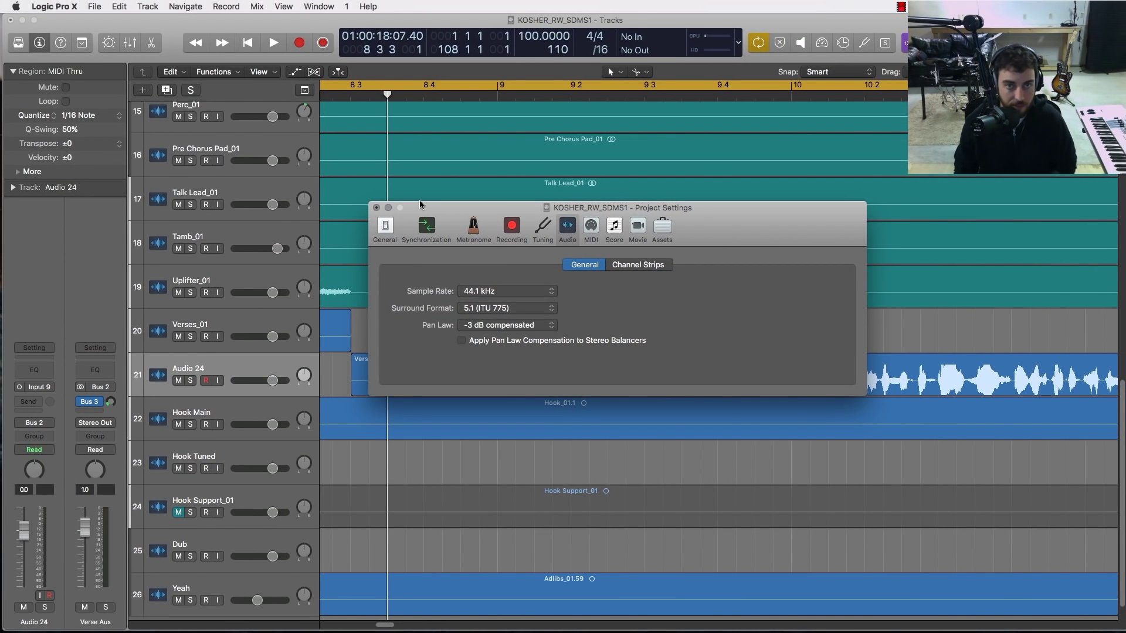
left_click_drag(420, 204, 433, 186)
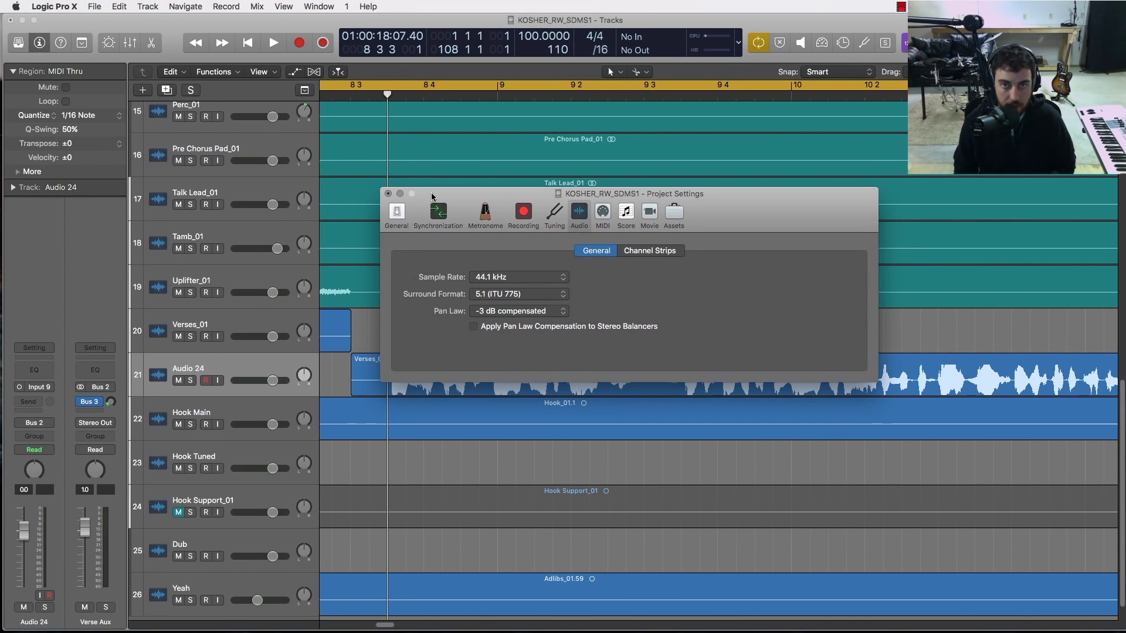
- Close Project Settings and open Logic's Audio preferences, viewing the Recording and Control Surfaces tabs
left_click(390, 191)
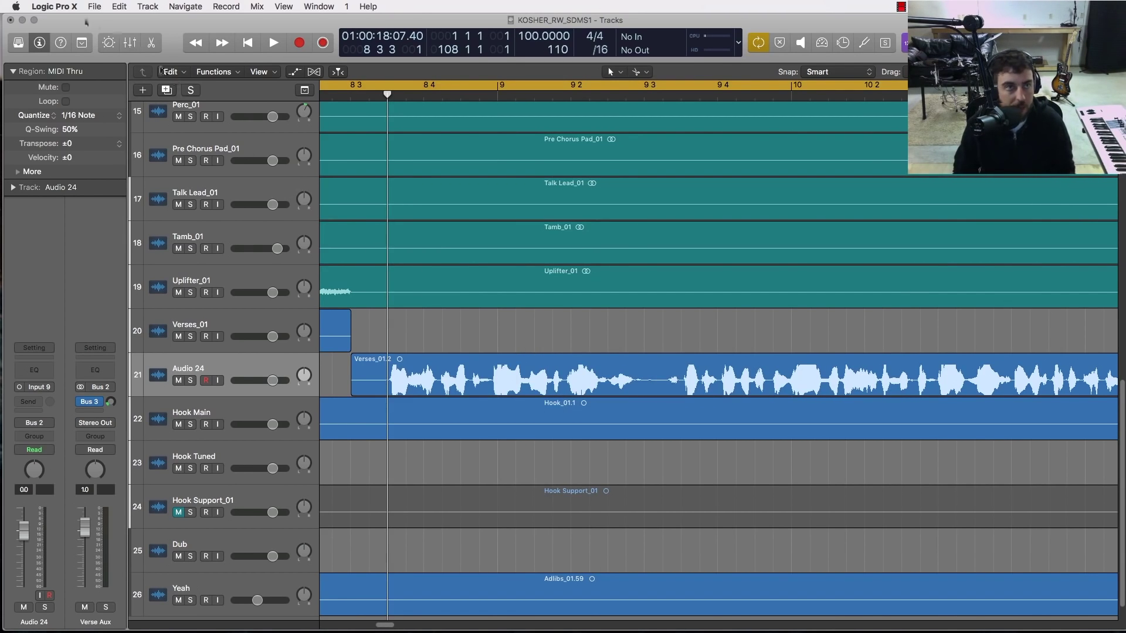
left_click(73, 7)
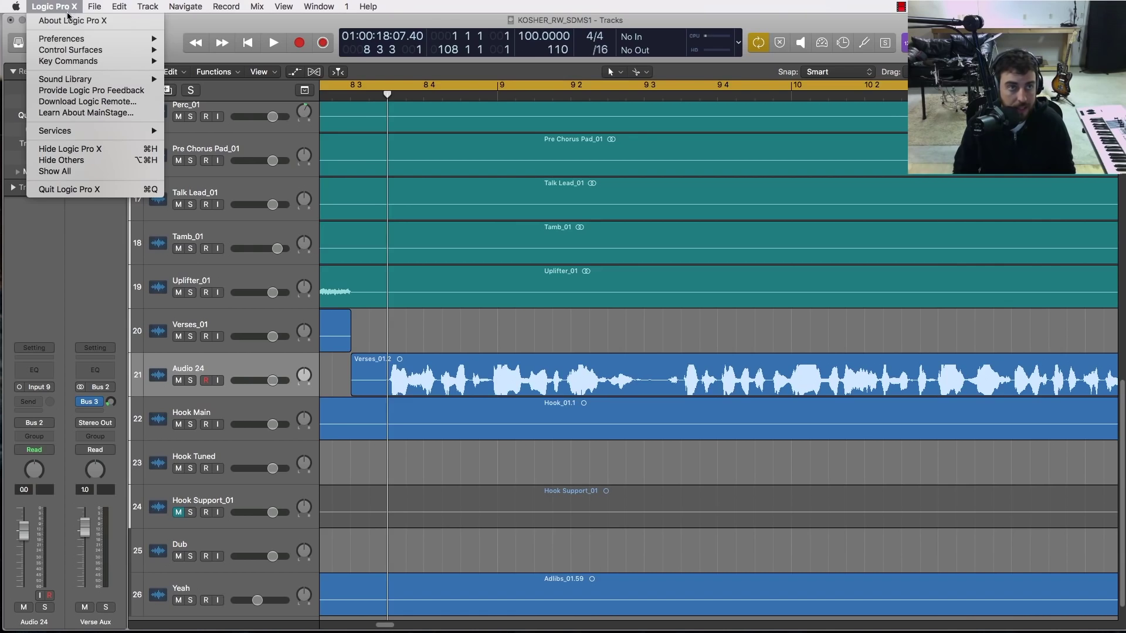
mouse_move(67, 40)
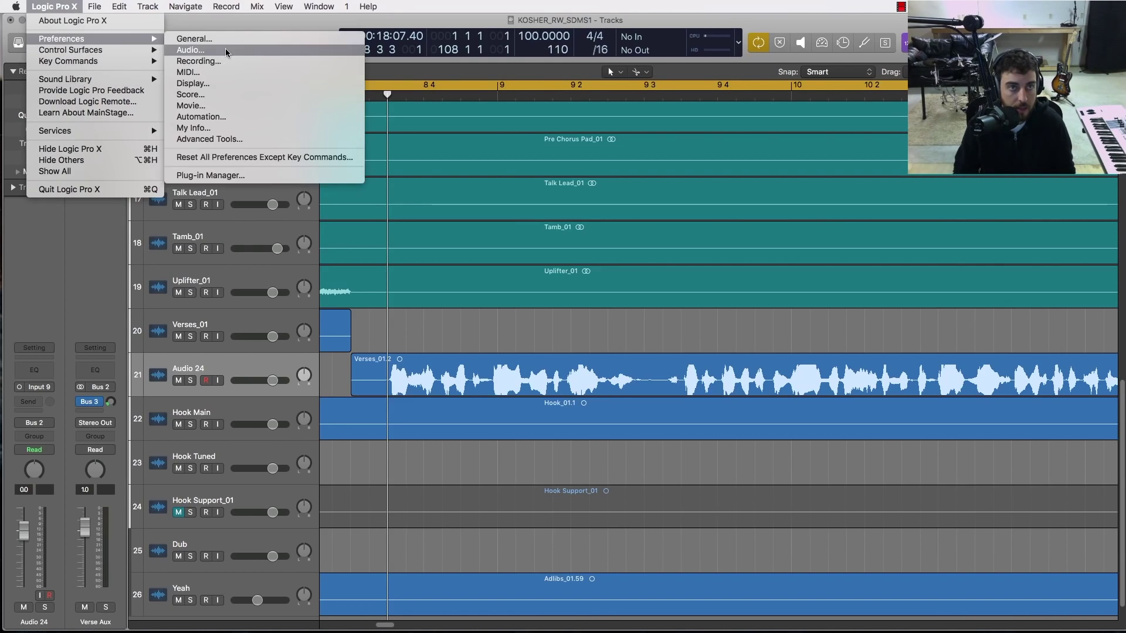
left_click(226, 50)
left_click(469, 181)
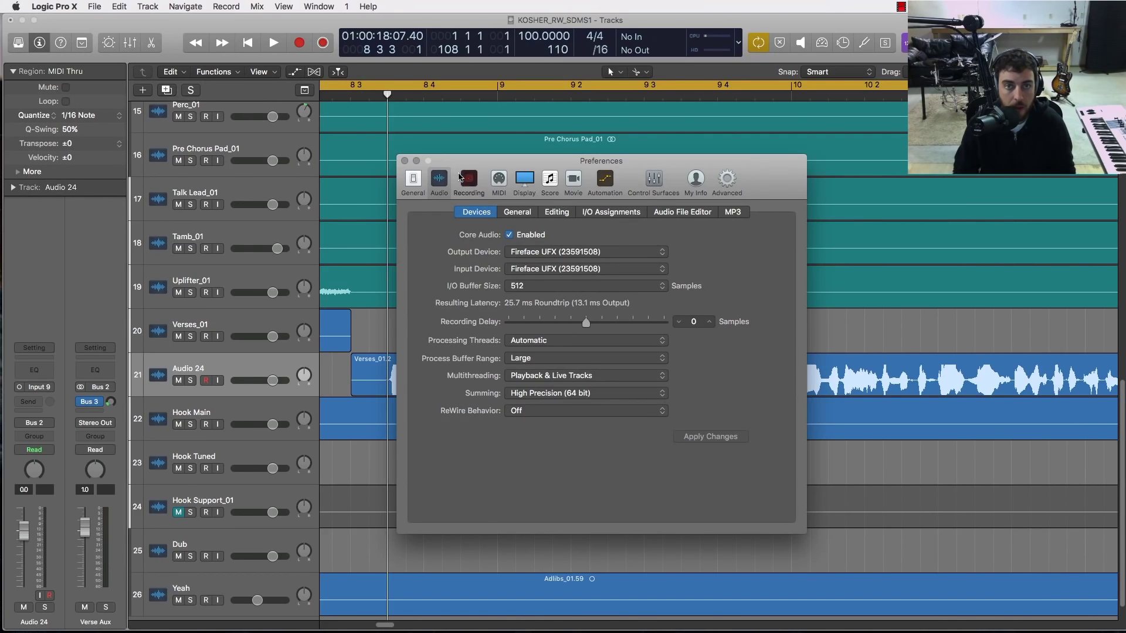
left_click(653, 179)
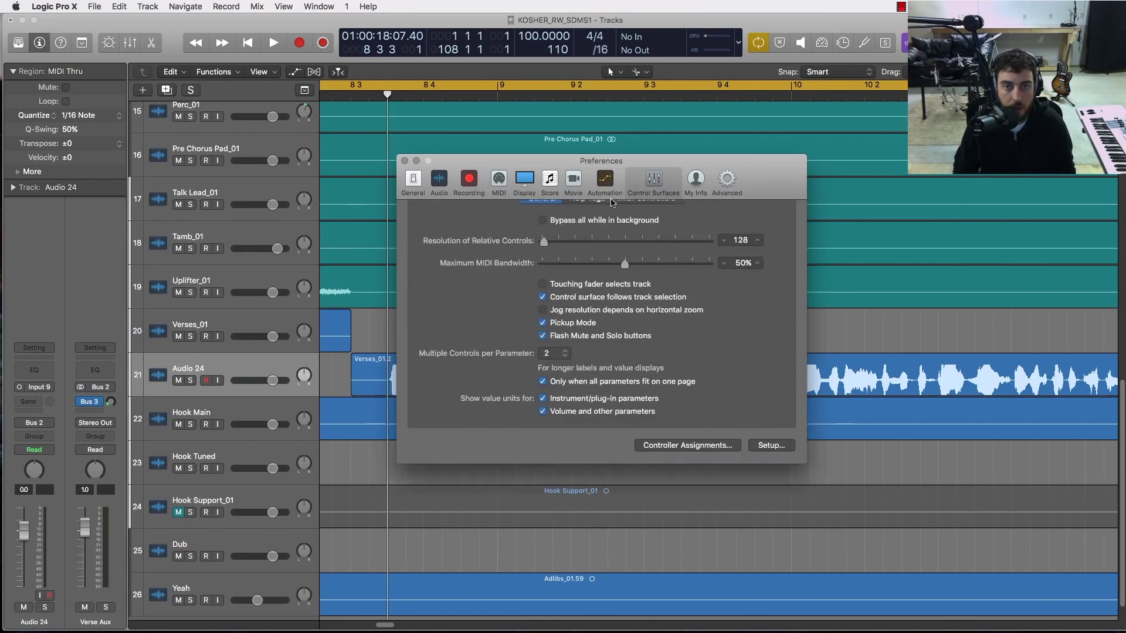
- Confirm recordings use WAVE (BWF) with 24-Bit Recording on, then close Preferences
left_click(469, 179)
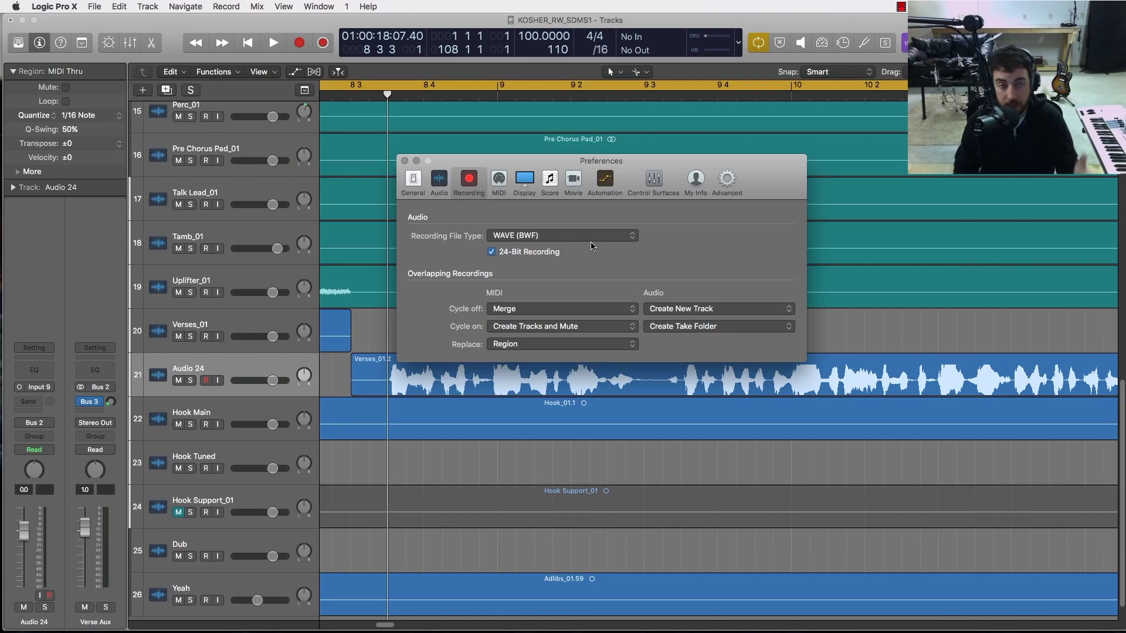
left_click(611, 237)
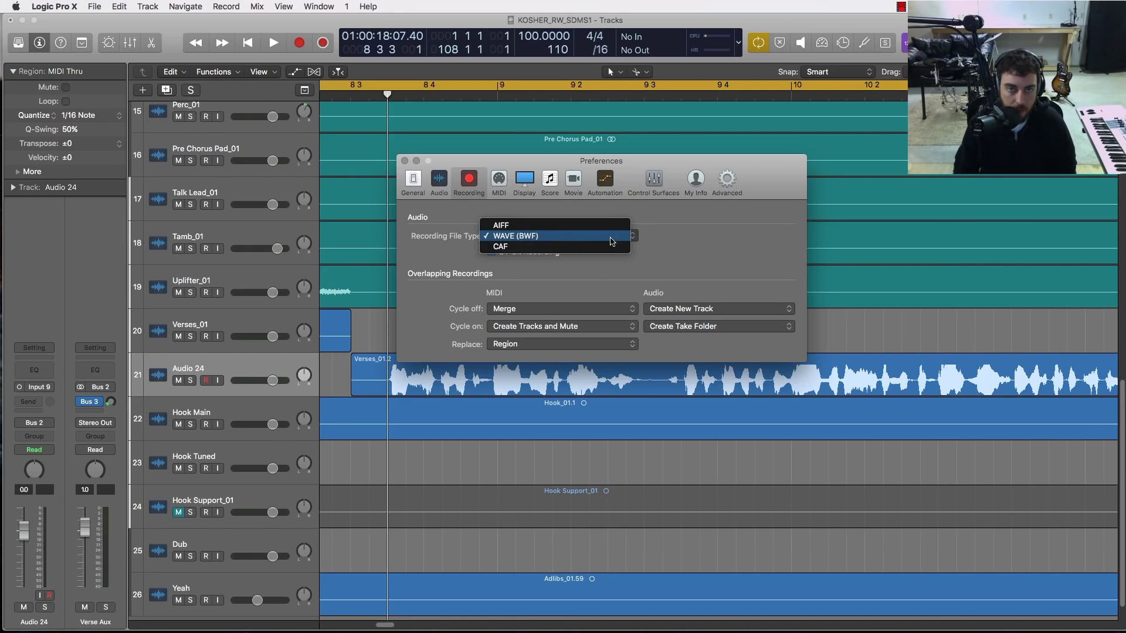
left_click(697, 245)
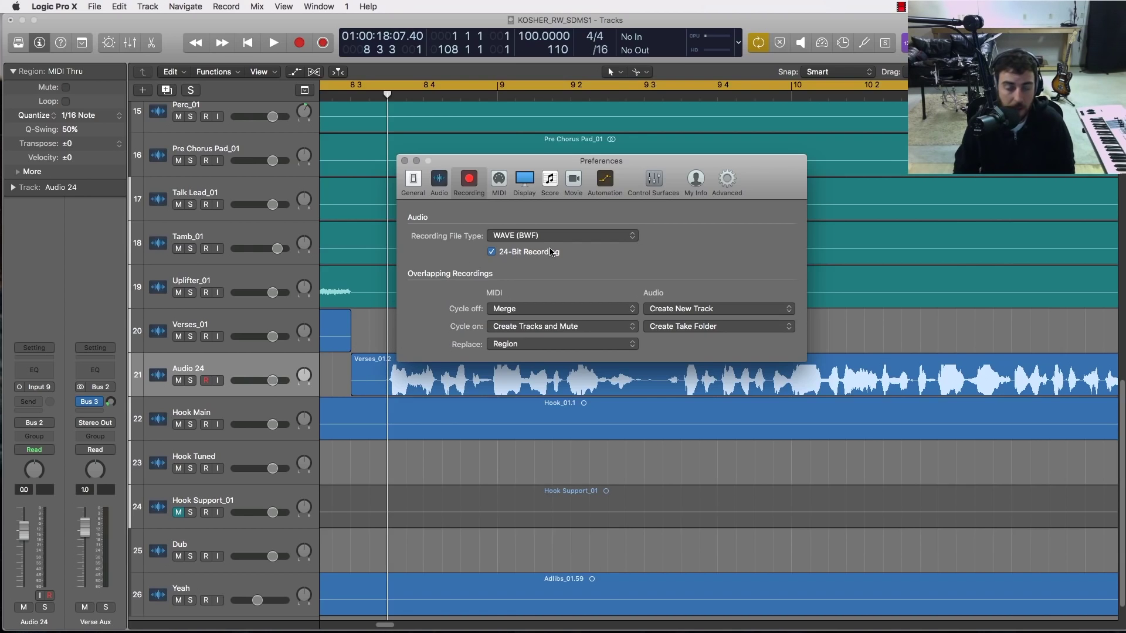
left_click(403, 160)
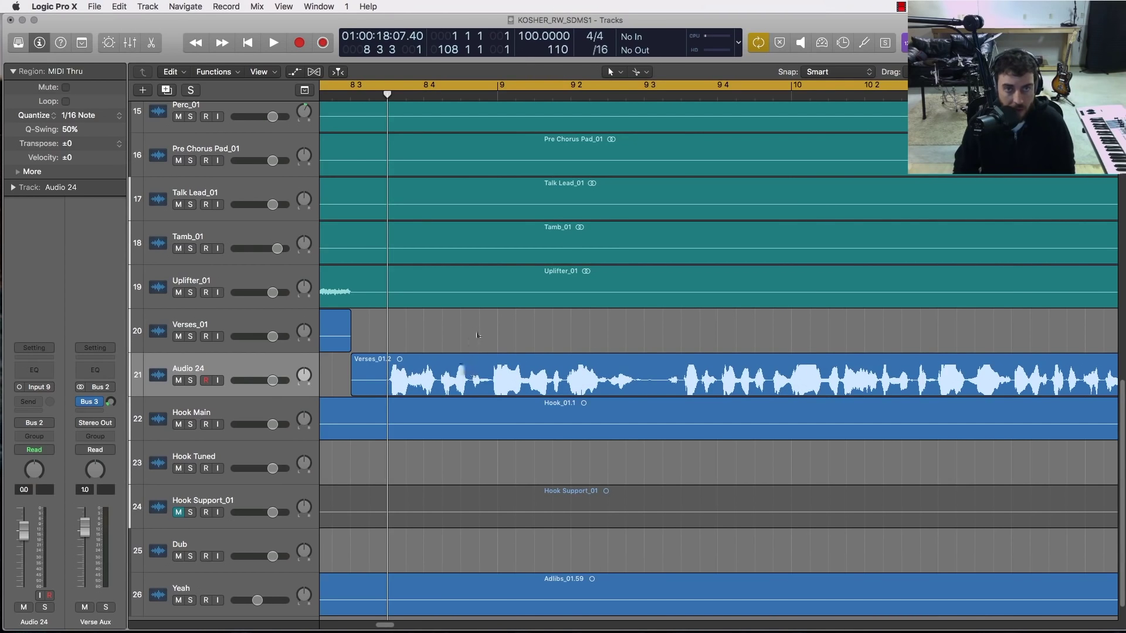
- Open the Bounce dialog for KOSHER_RW_SDMS1 and set Resolution to 24 Bit
key("super+b")
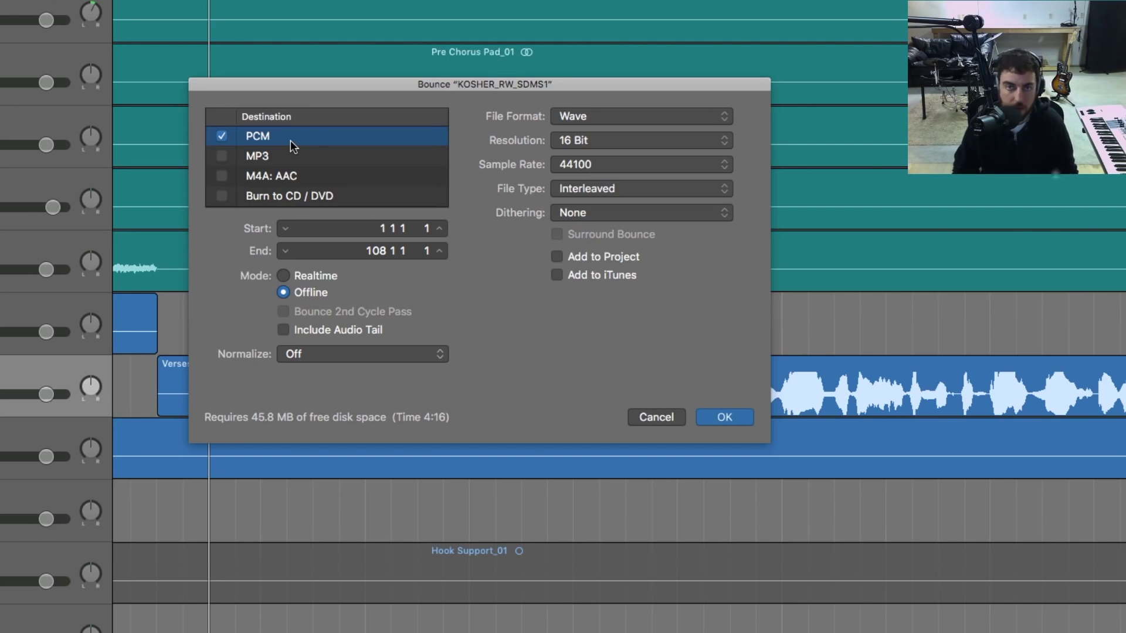
left_click(589, 143)
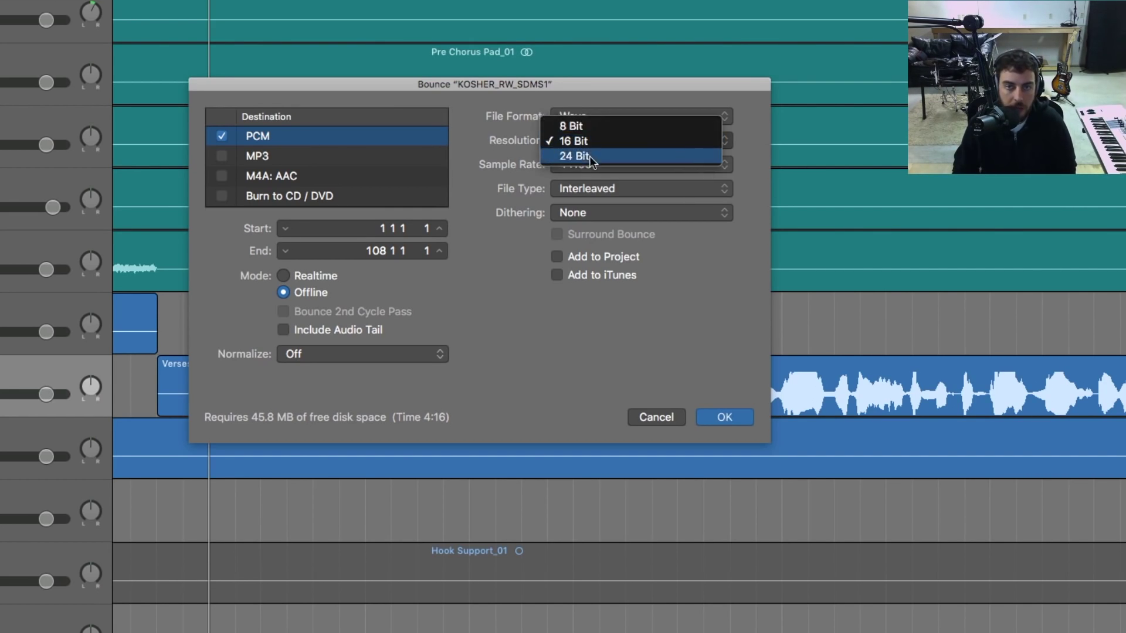
left_click(590, 157)
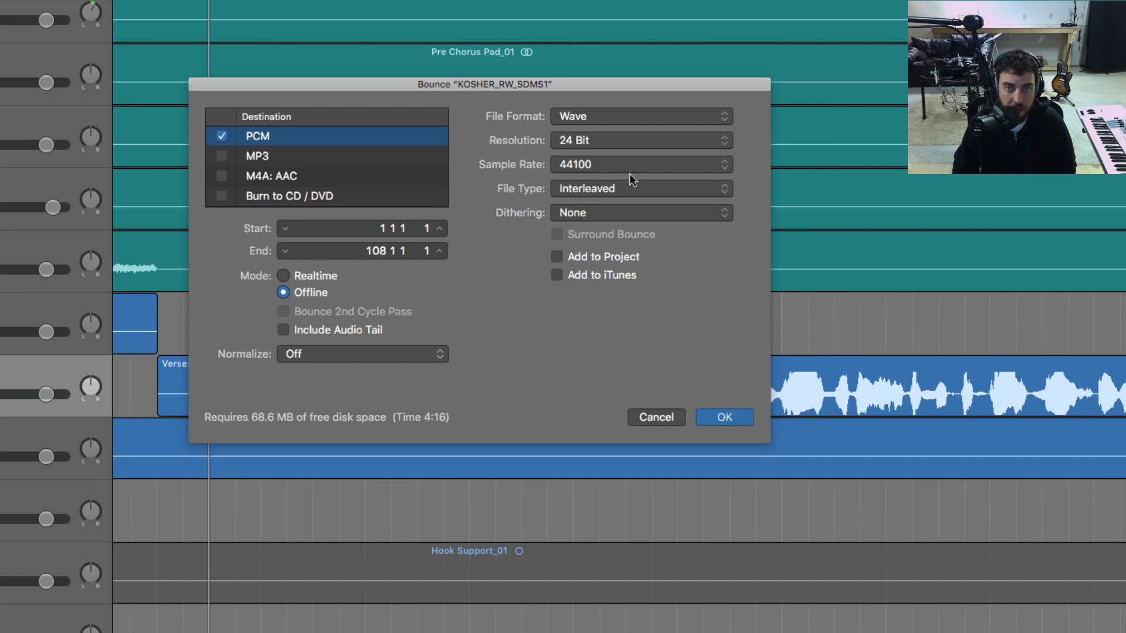
left_click(584, 142)
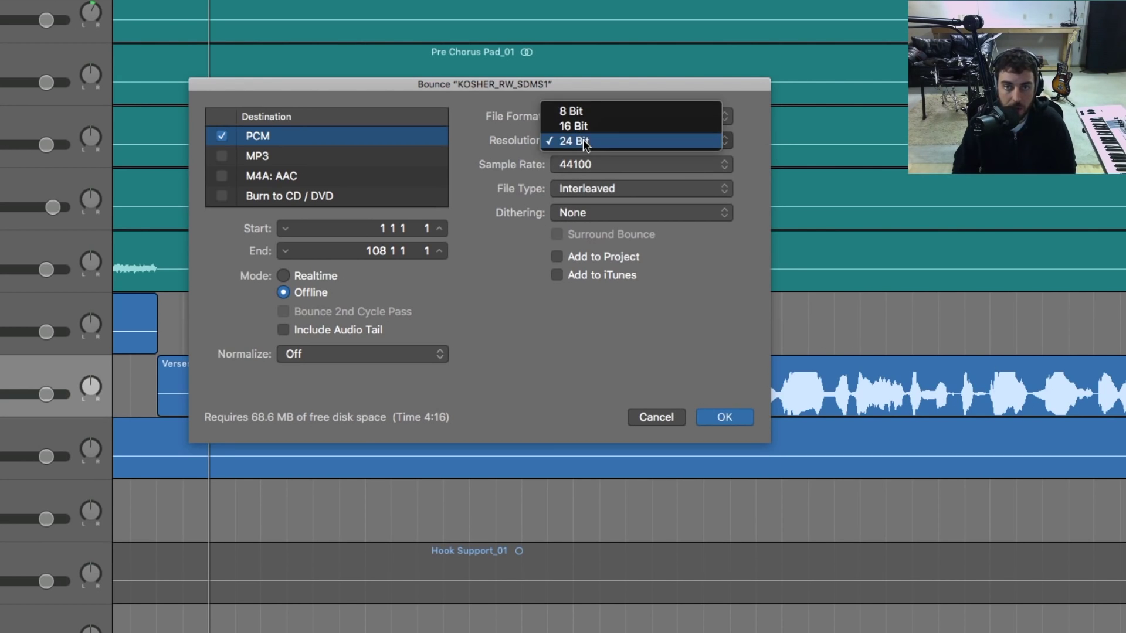
left_click(590, 141)
- Switch the bounce Resolution back to 16 Bit and bring up the sample rate choices
left_click(595, 143)
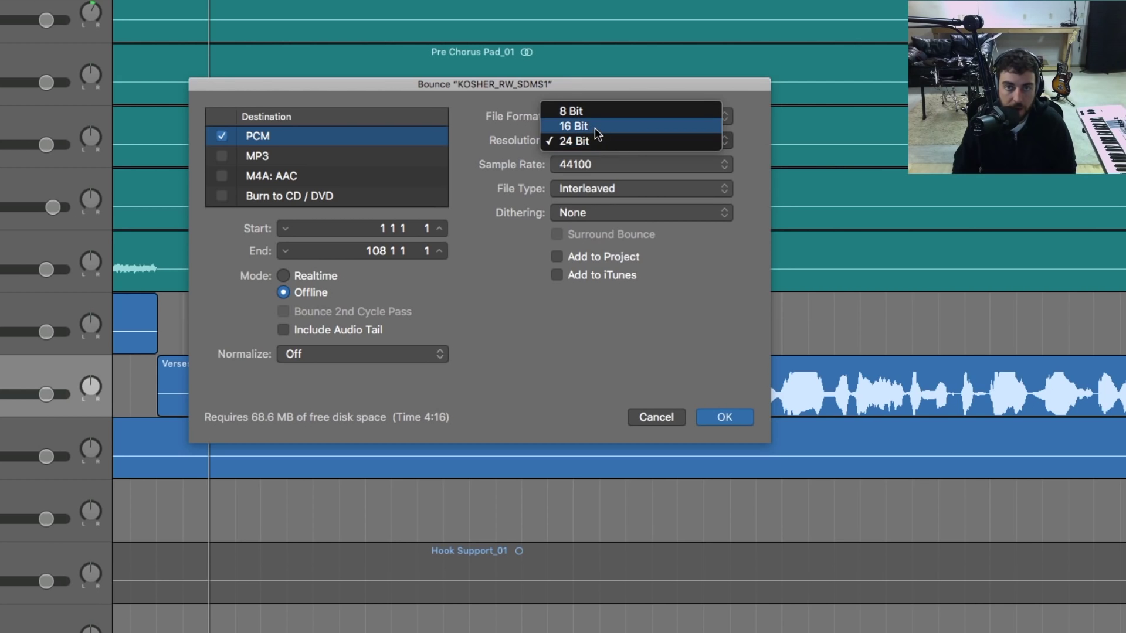
left_click(595, 128)
left_click(587, 138)
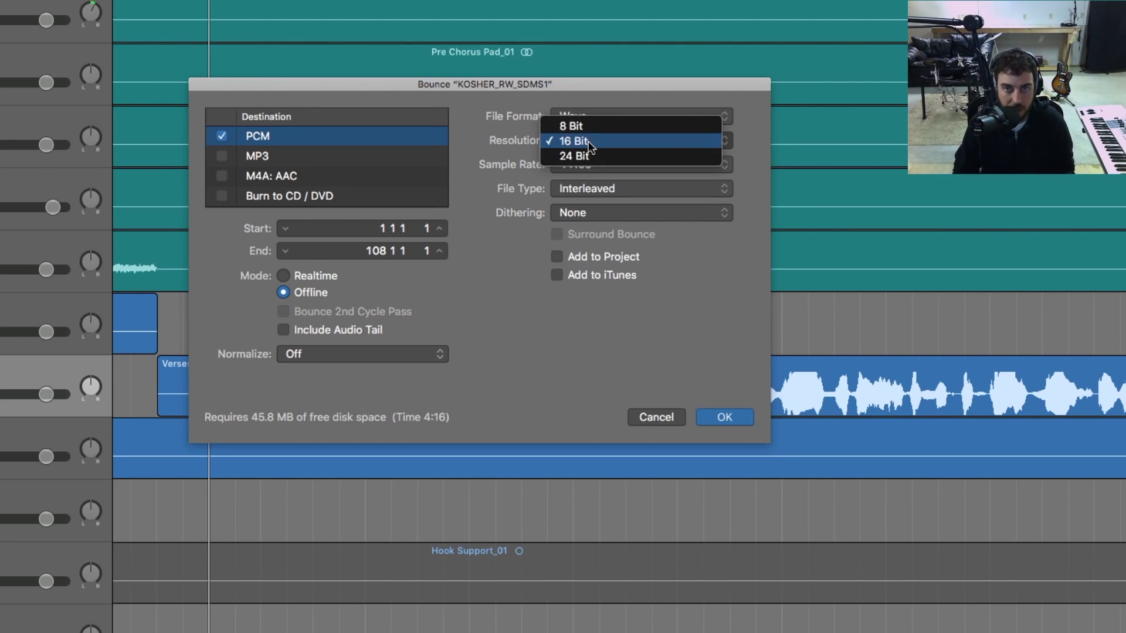
left_click(503, 151)
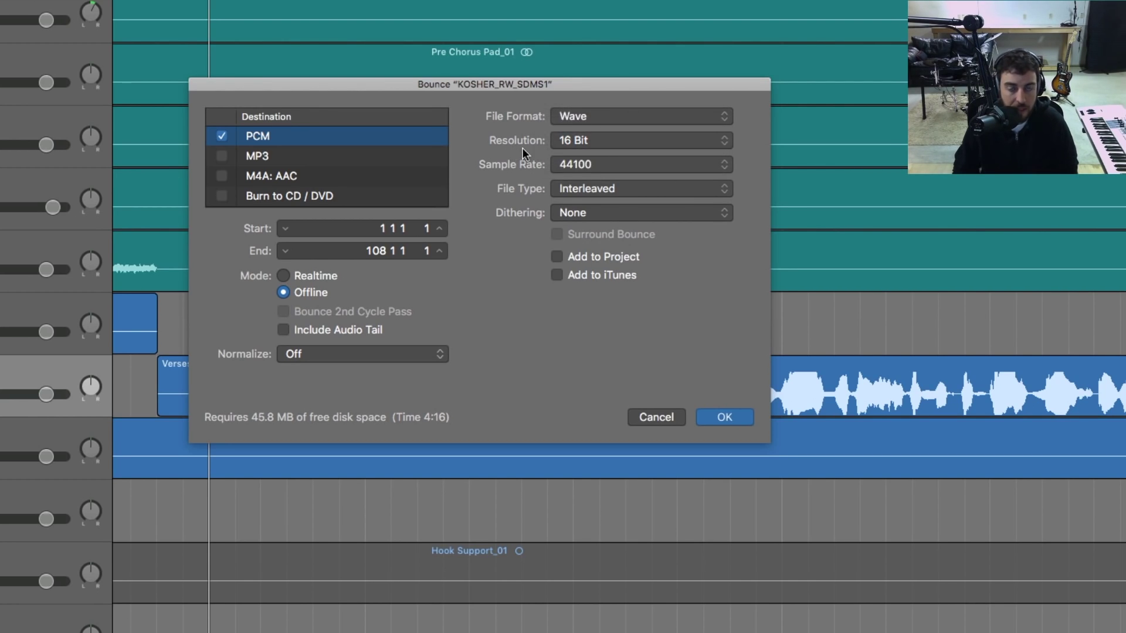
left_click(583, 167)
- Set the Wave bounce to 44100 sample rate and 24 Bit resolution, leaving Normalize off
key("Down")
key("Down")
key("Down")
key("Down")
key("Return")
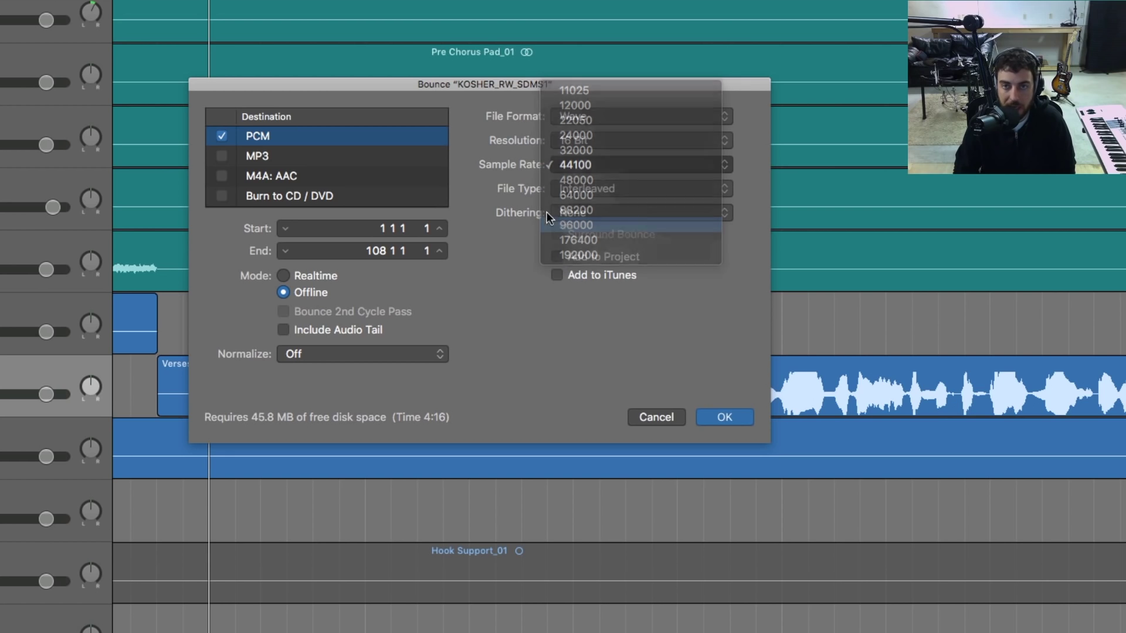
left_click(580, 167)
key("Up")
key("Up")
key("Up")
key("Up")
key("Return")
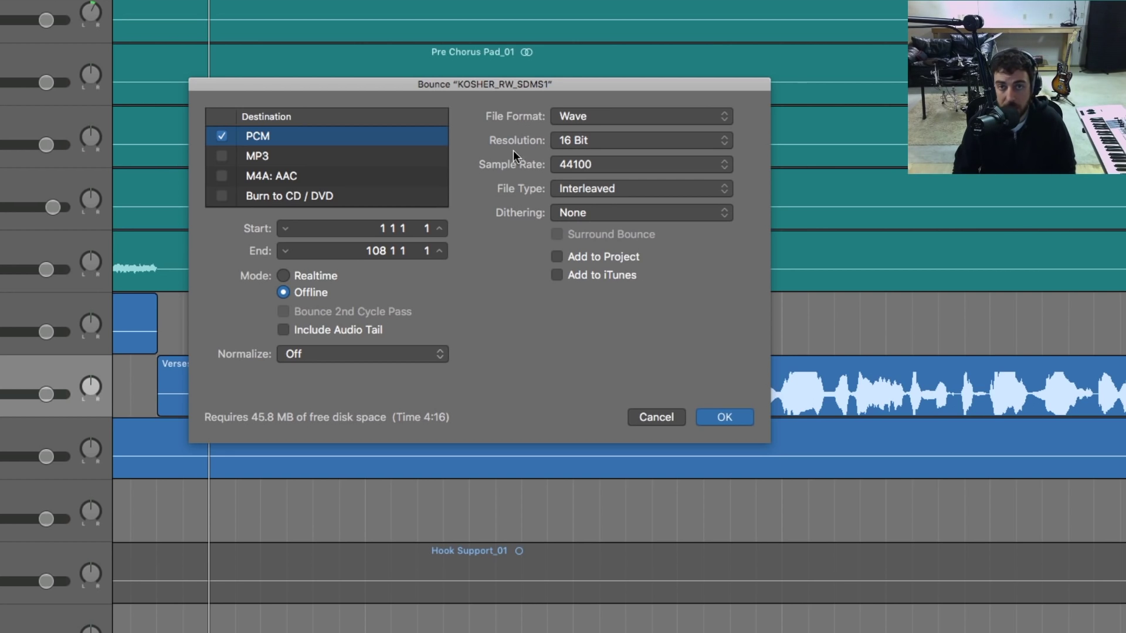
left_click(588, 141)
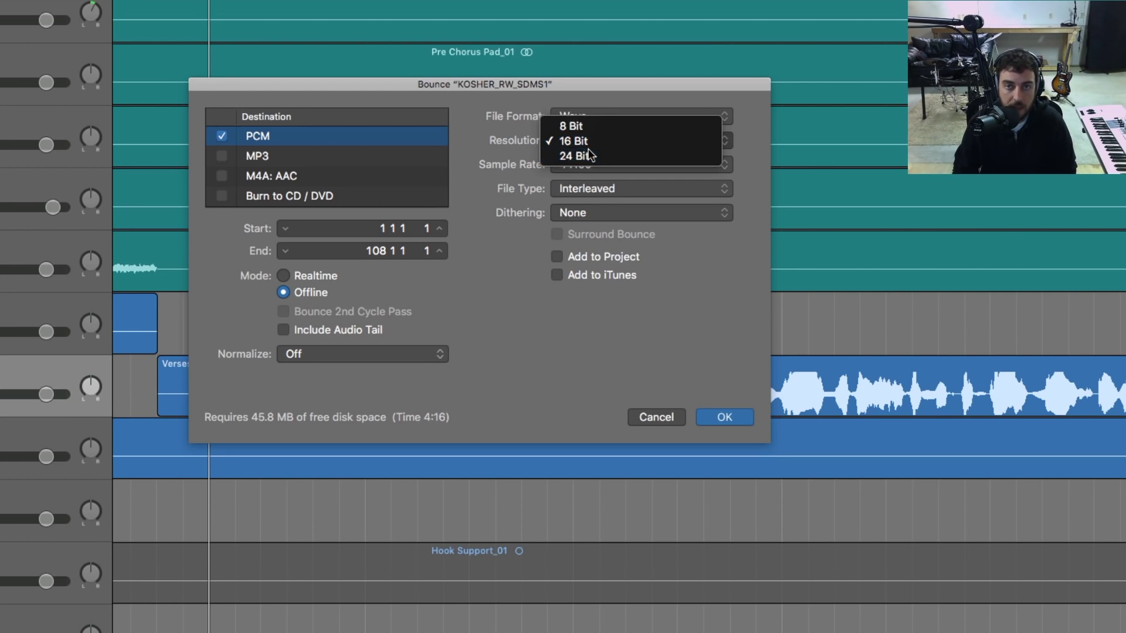
left_click(586, 155)
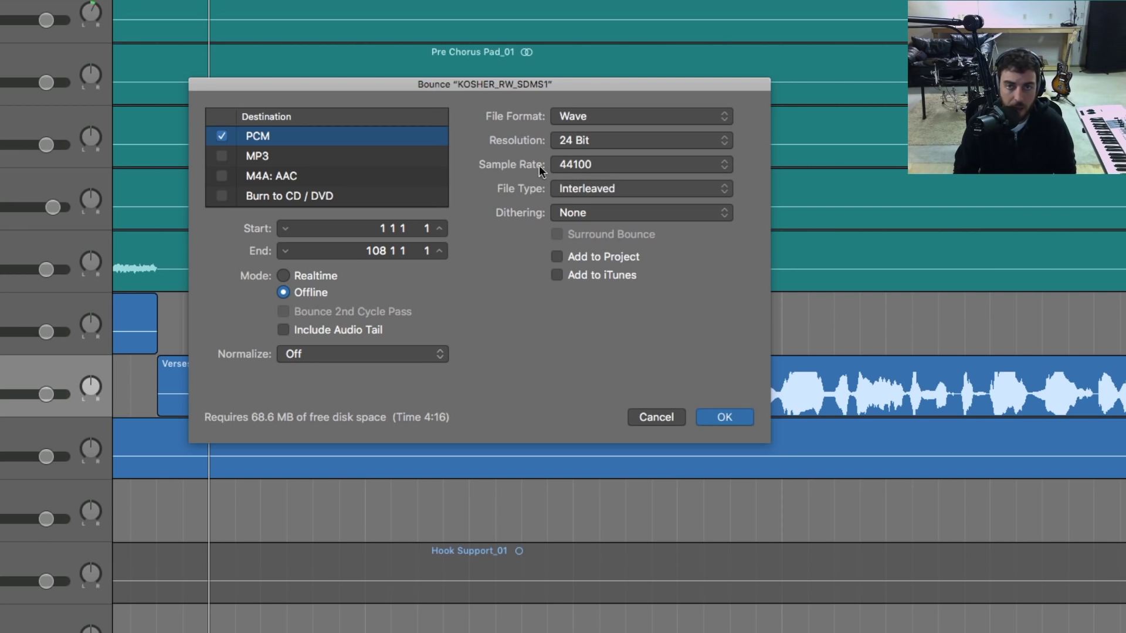
left_click(588, 170)
left_click(588, 167)
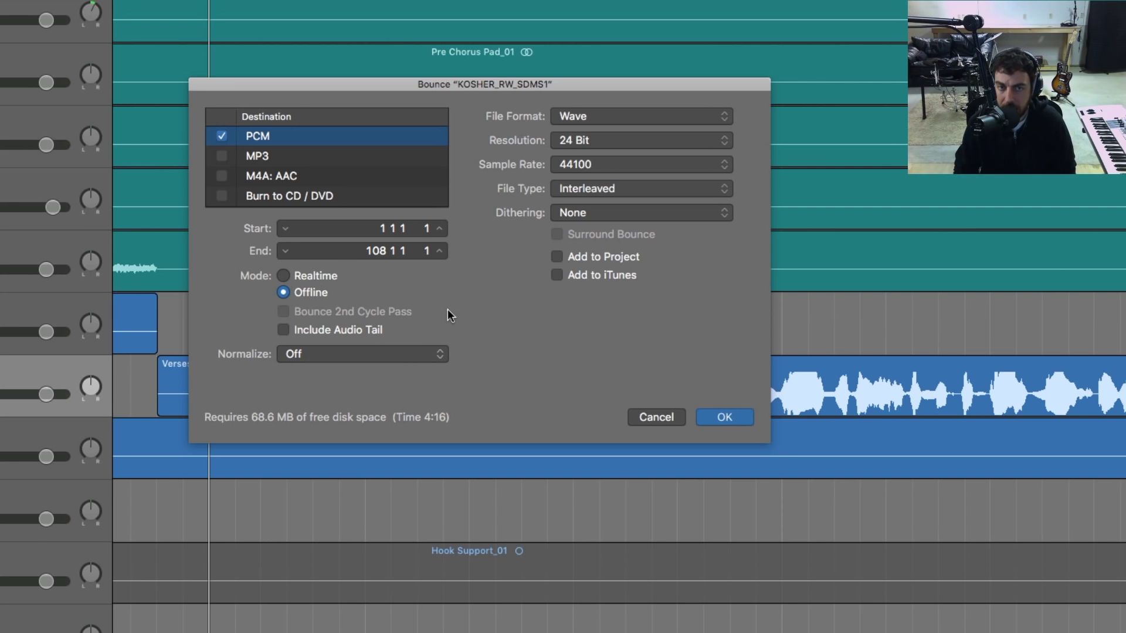
left_click(374, 359)
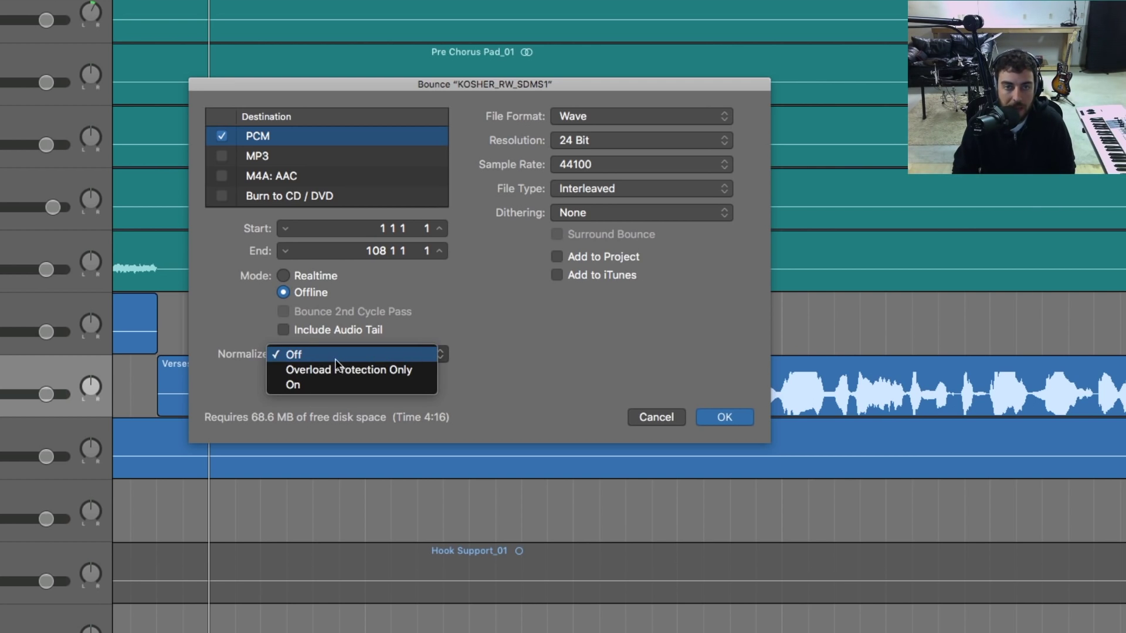
left_click(337, 356)
left_click(375, 354)
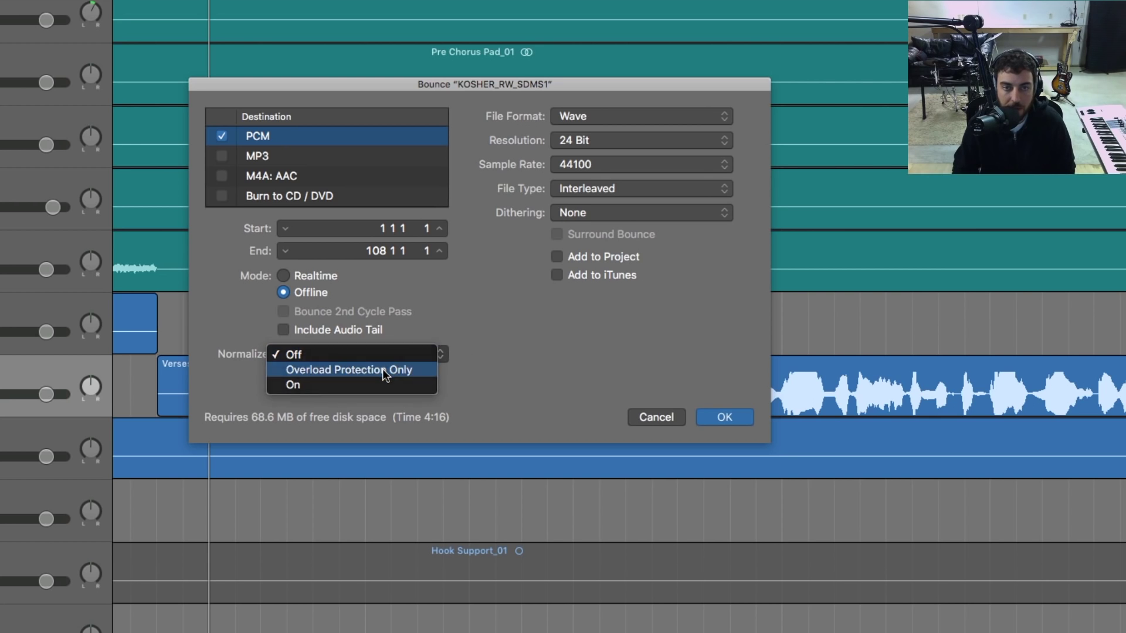
left_click(385, 374)
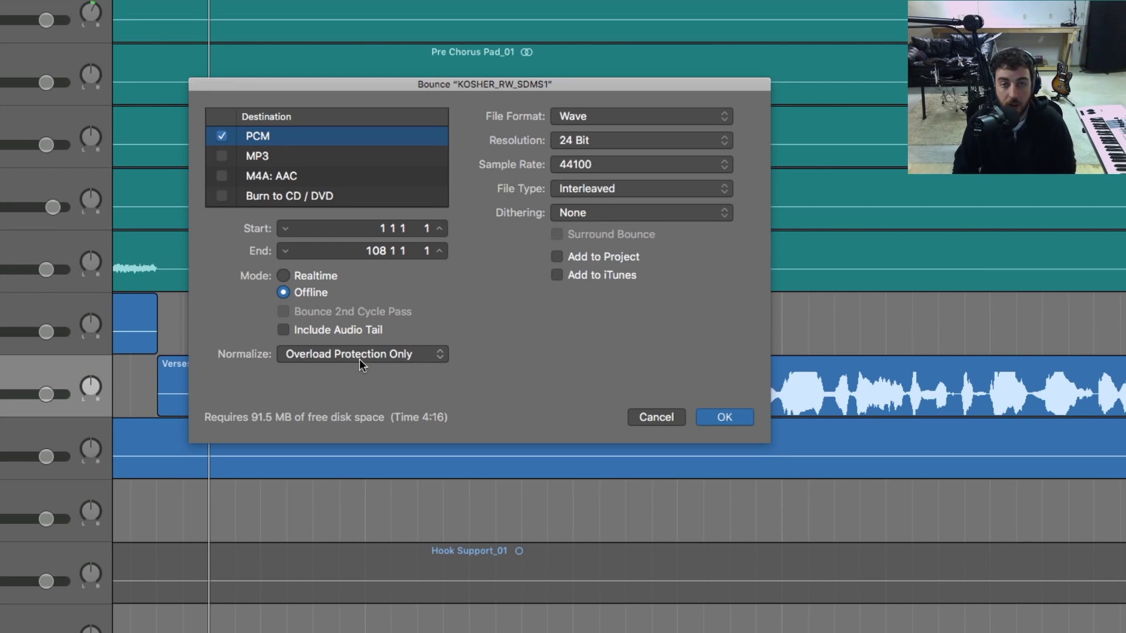
left_click(362, 364)
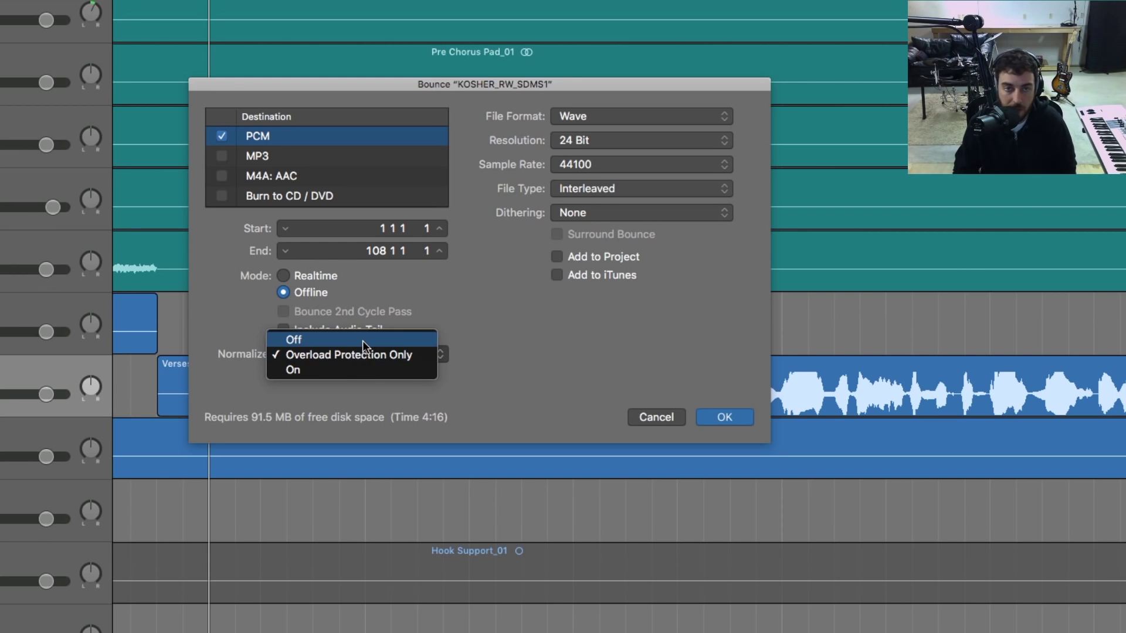
left_click(363, 344)
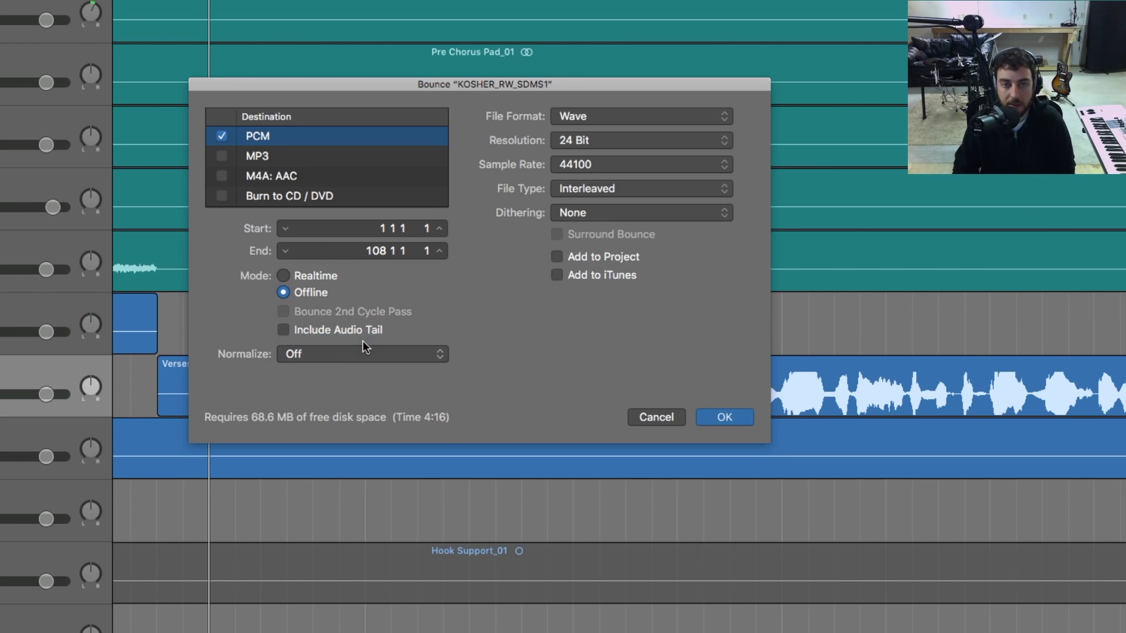
left_click(316, 358)
left_click(326, 359)
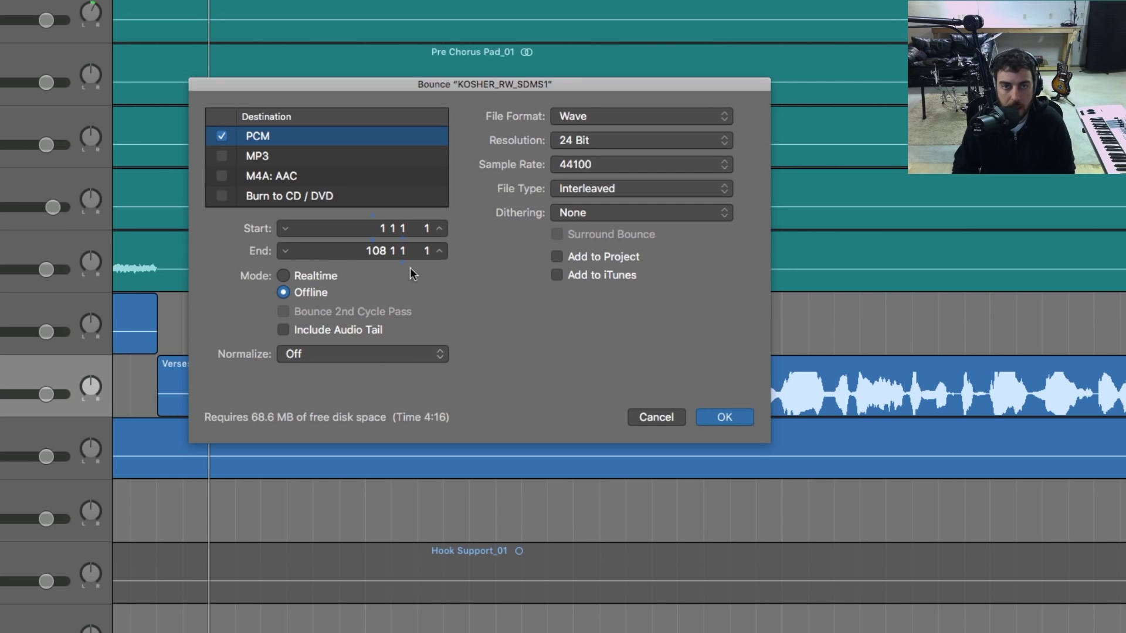
left_click(223, 136)
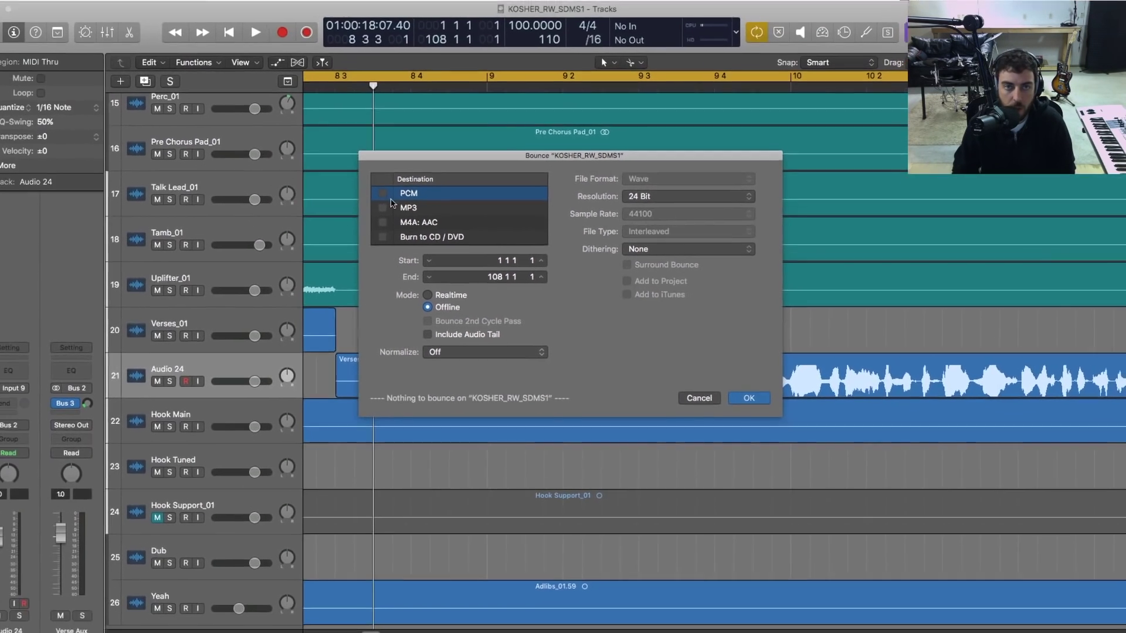
- Switch the bounce from PCM to MP3 and set the mono bit rate to 320 kbps
left_click(384, 208)
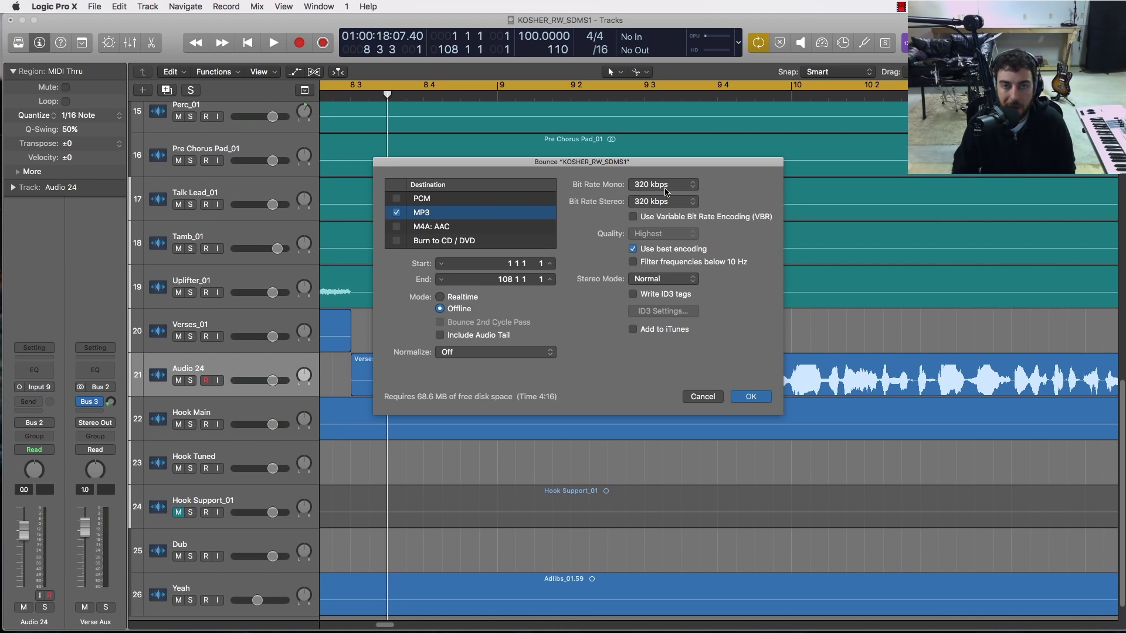
left_click(641, 186)
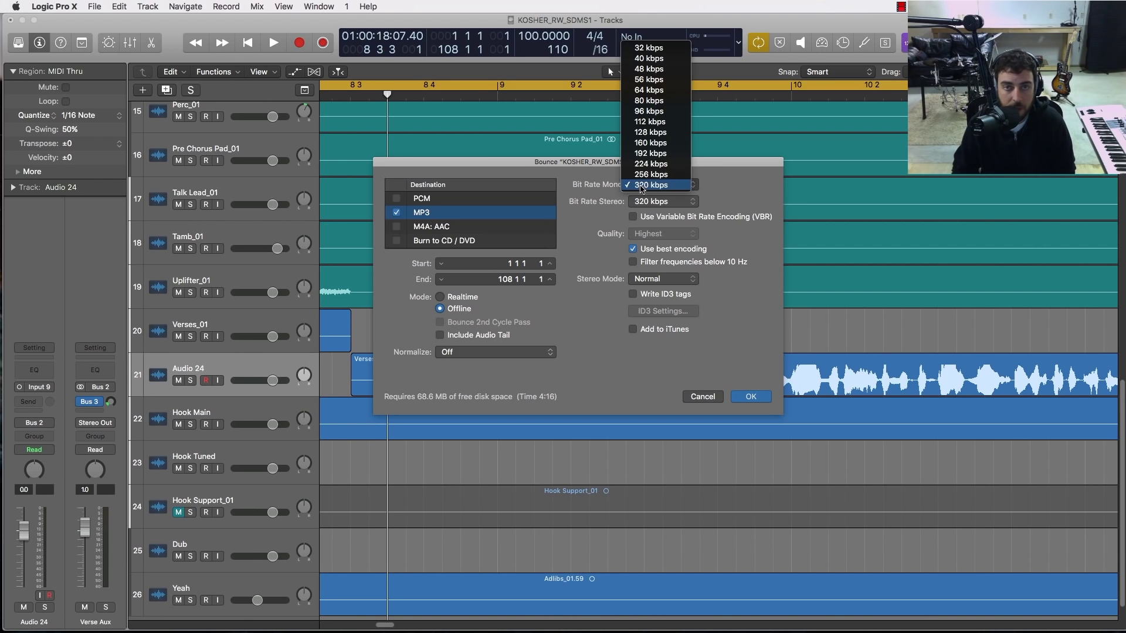
left_click(655, 133)
left_click(659, 184)
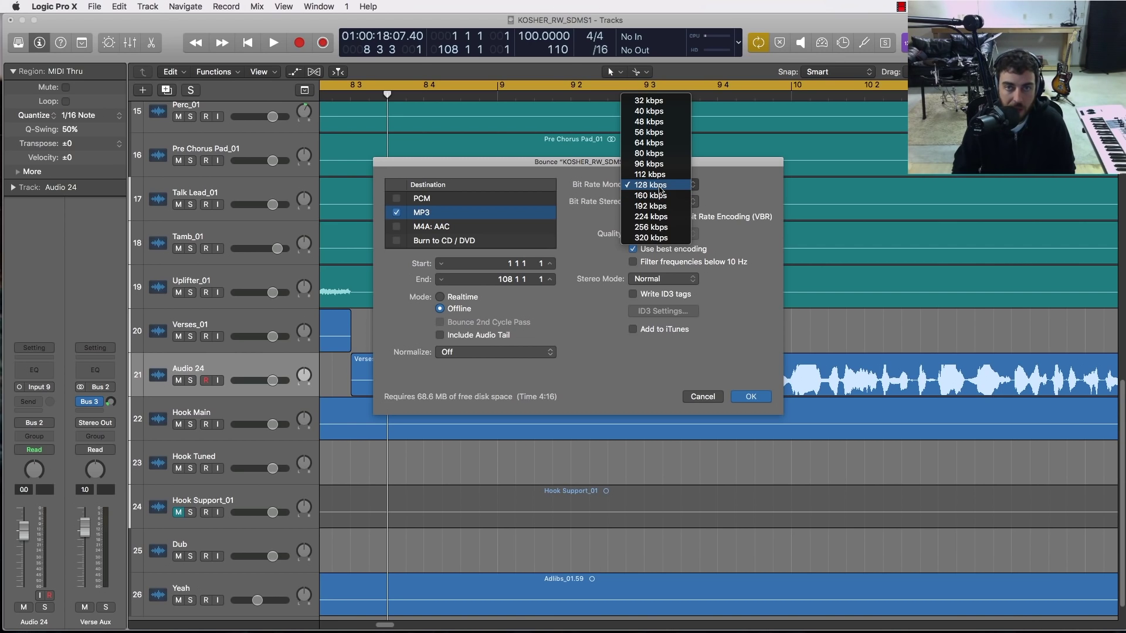
left_click(653, 238)
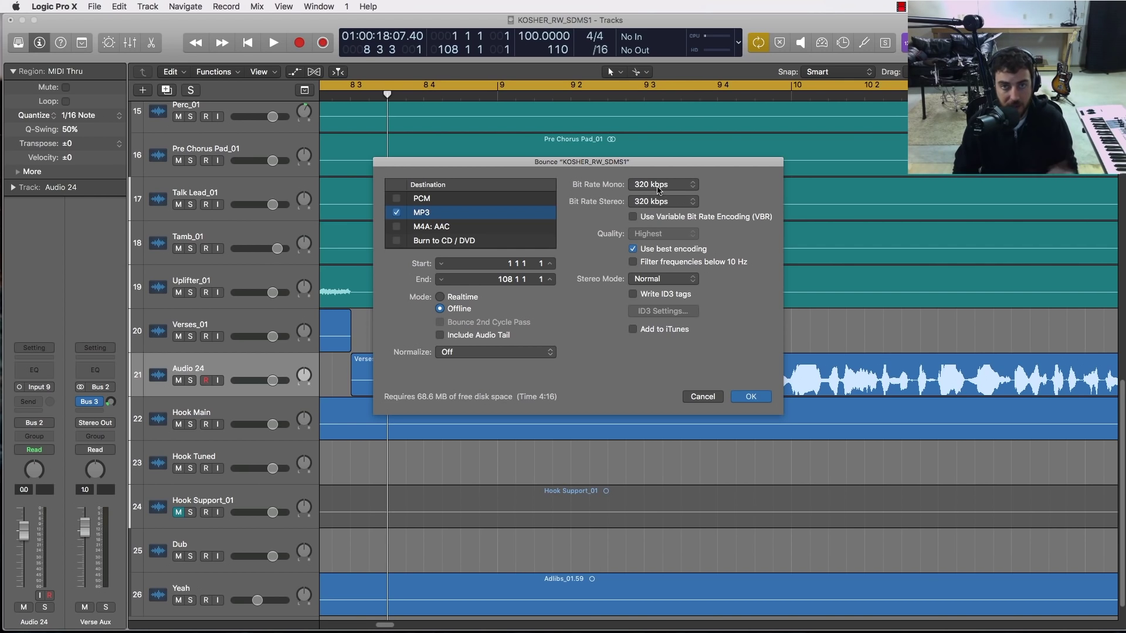
- Confirm the 320 kbps bit rate and leave ID3 tag writing off
left_click(659, 189)
left_click(677, 185)
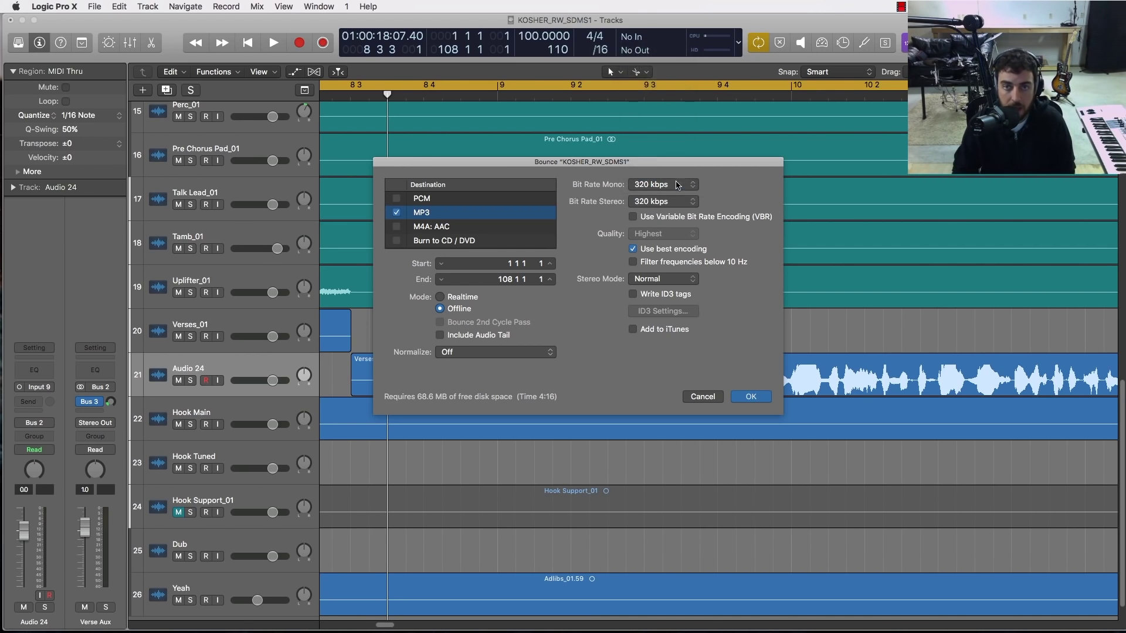
left_click(677, 185)
left_click(661, 188)
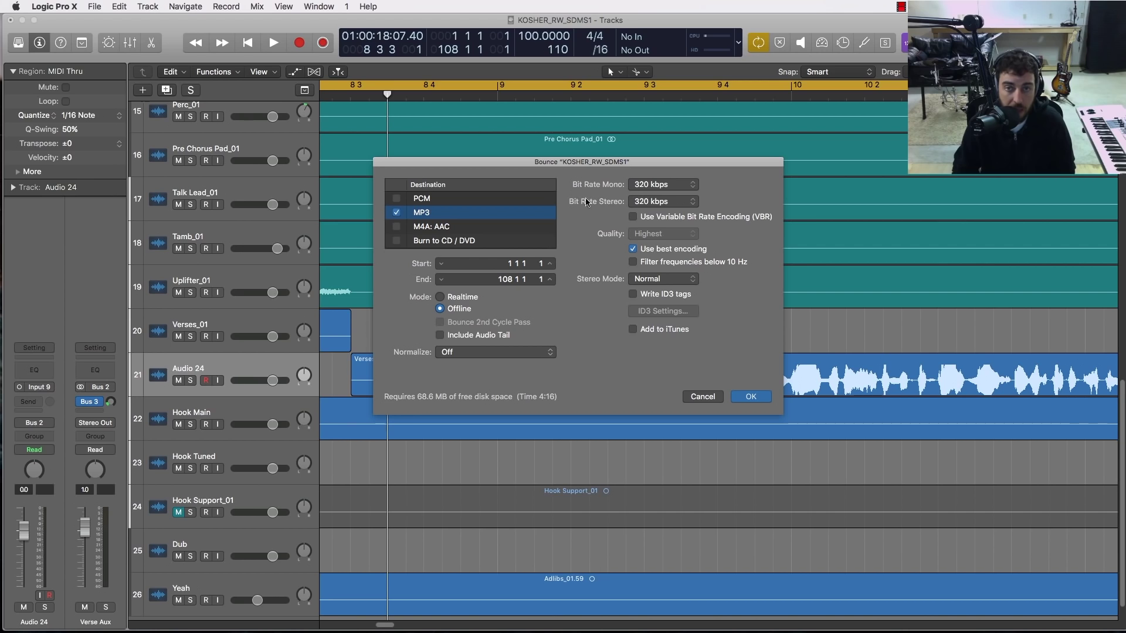
left_click(633, 294)
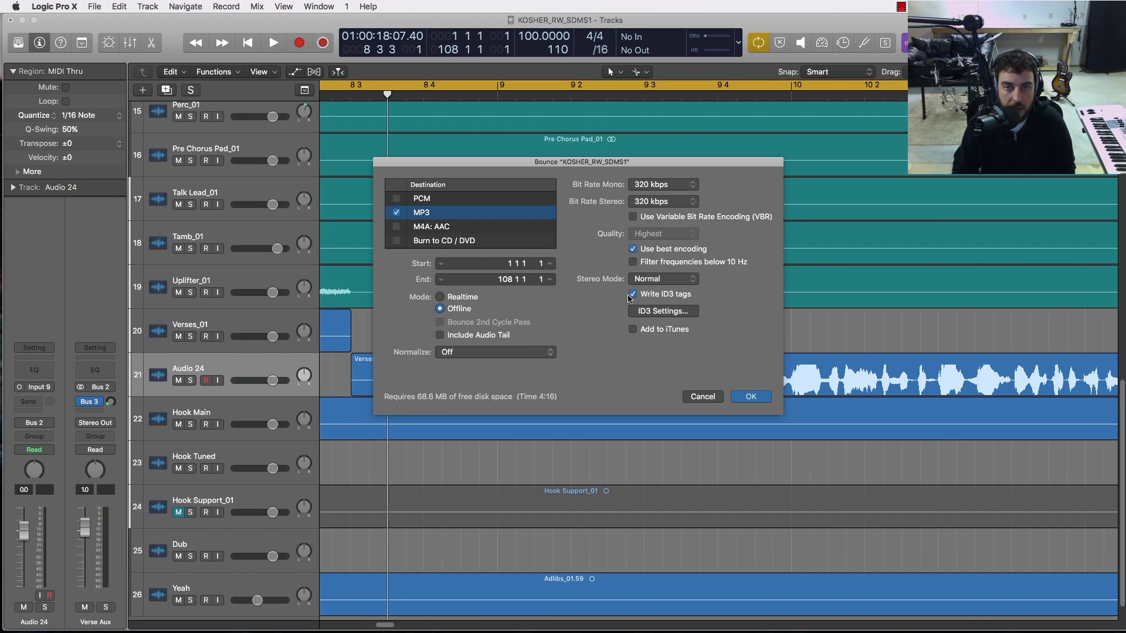
left_click(633, 294)
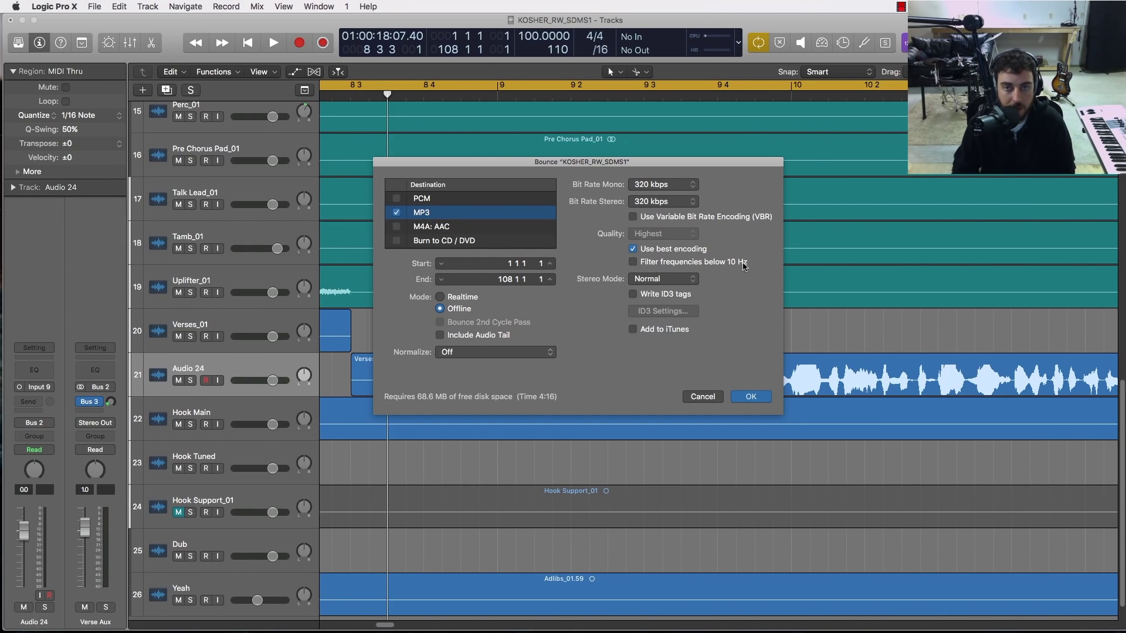
- Close the Bounce dialog unbounced, open TotalMix FX and show the Microphone input's Dynamics
key("Escape")
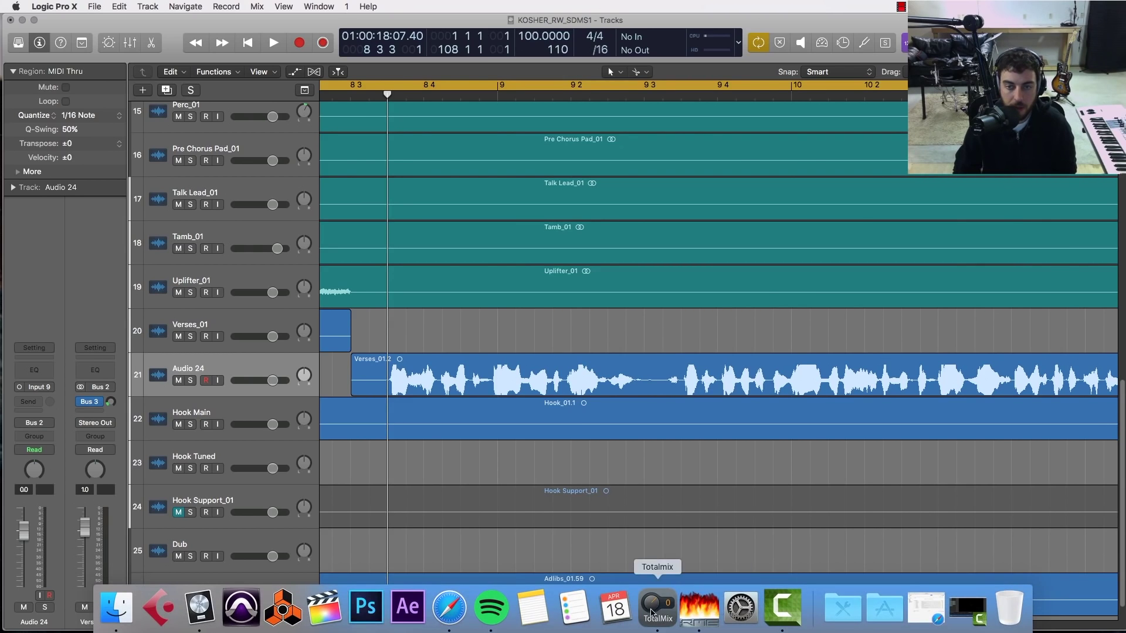
left_click(656, 604)
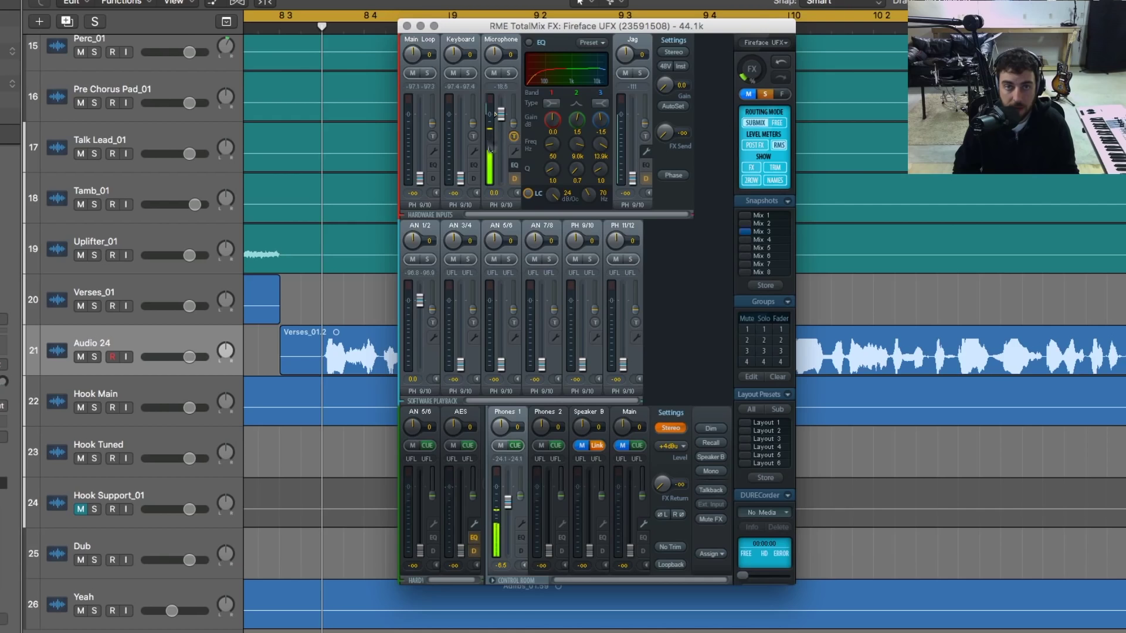
left_click(515, 178)
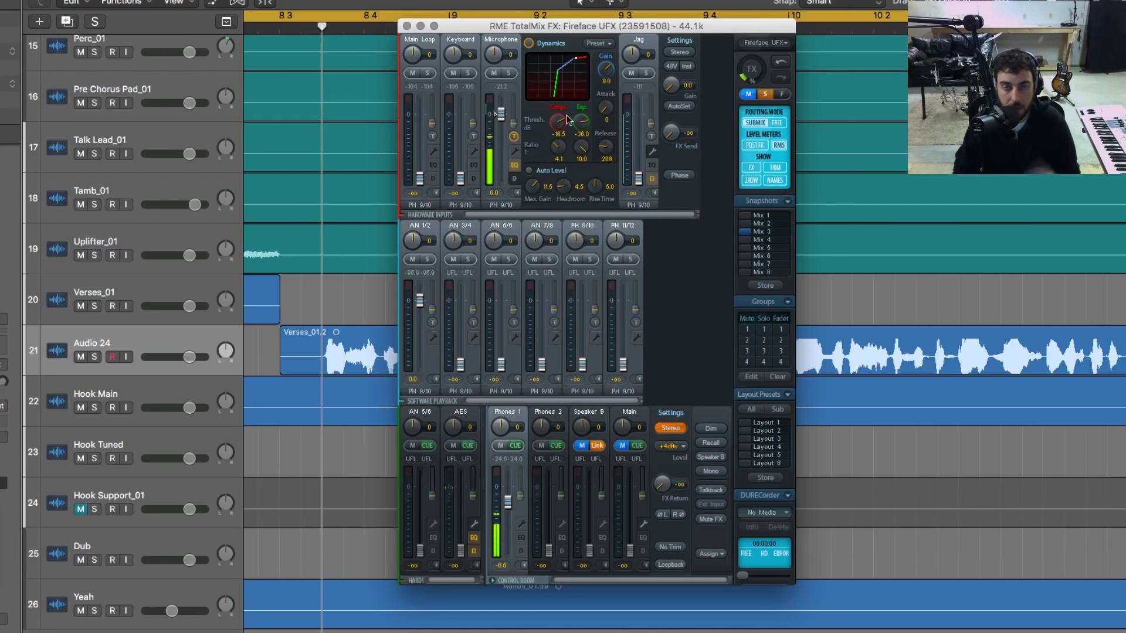
- Toggle the Microphone Dynamics panel off, on and off, then show its preamp gain and 48V phantom power
left_click(515, 178)
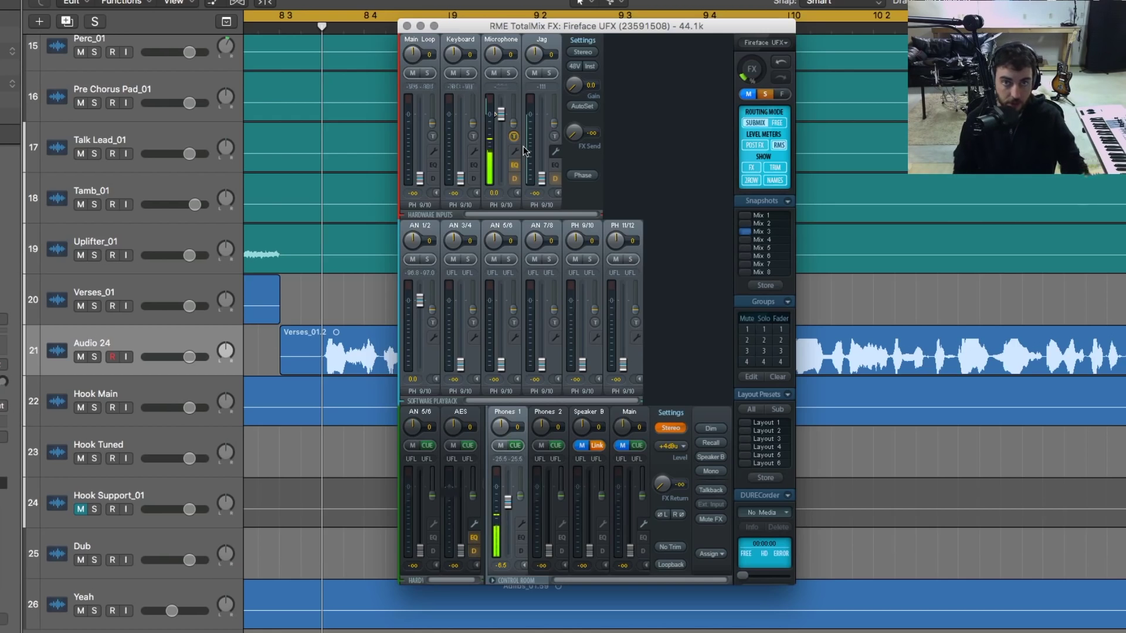
left_click(515, 179)
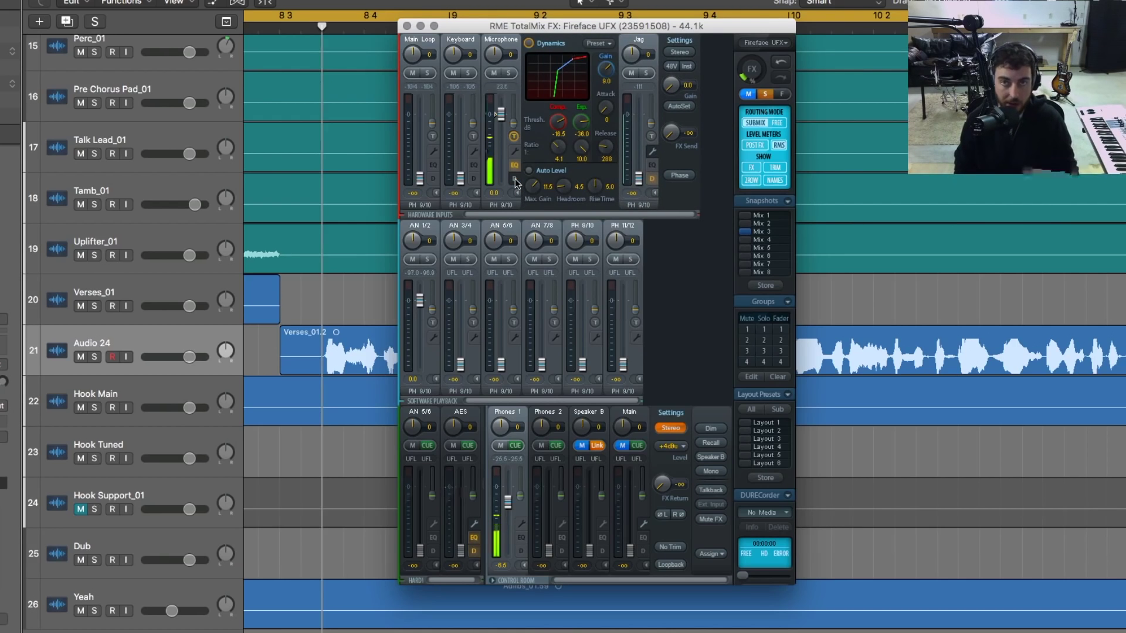
left_click(516, 179)
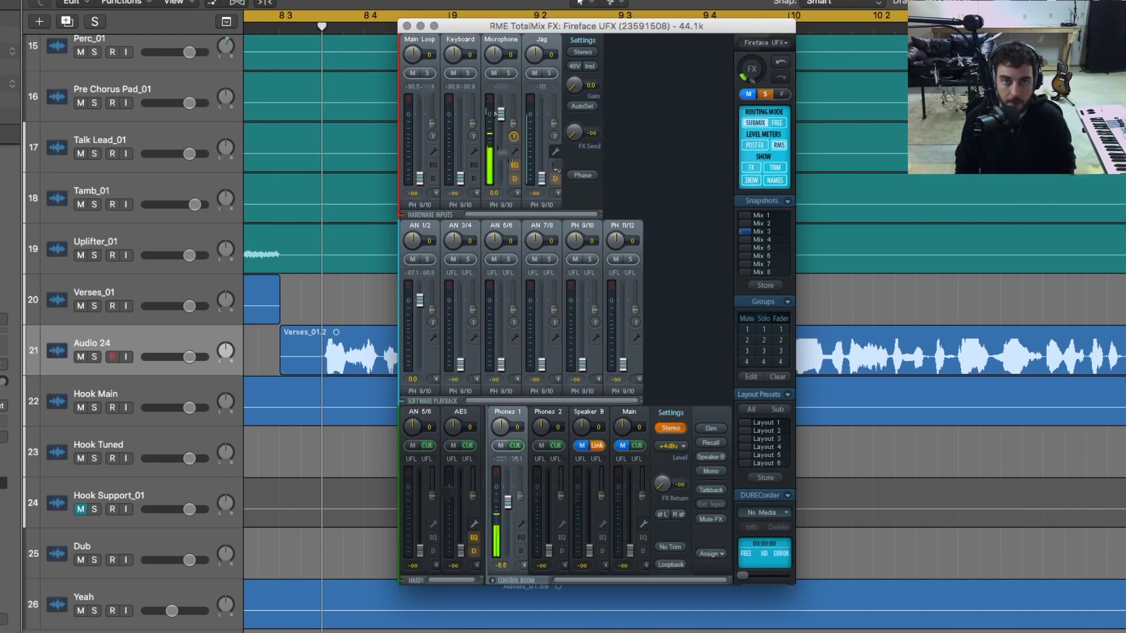
left_click(515, 152)
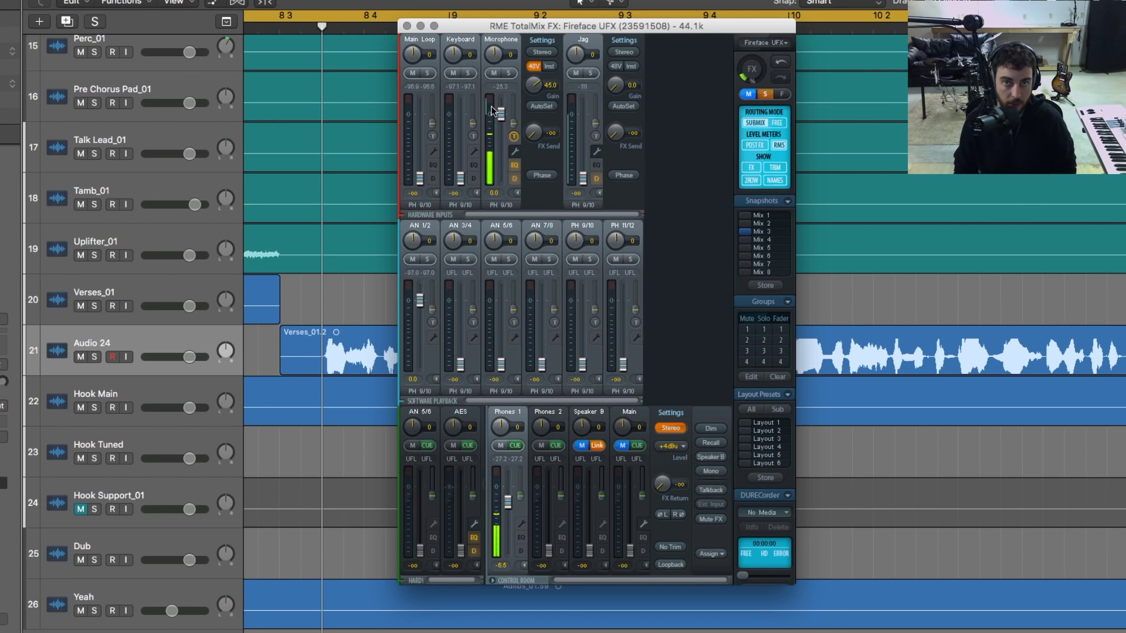
left_click(515, 152)
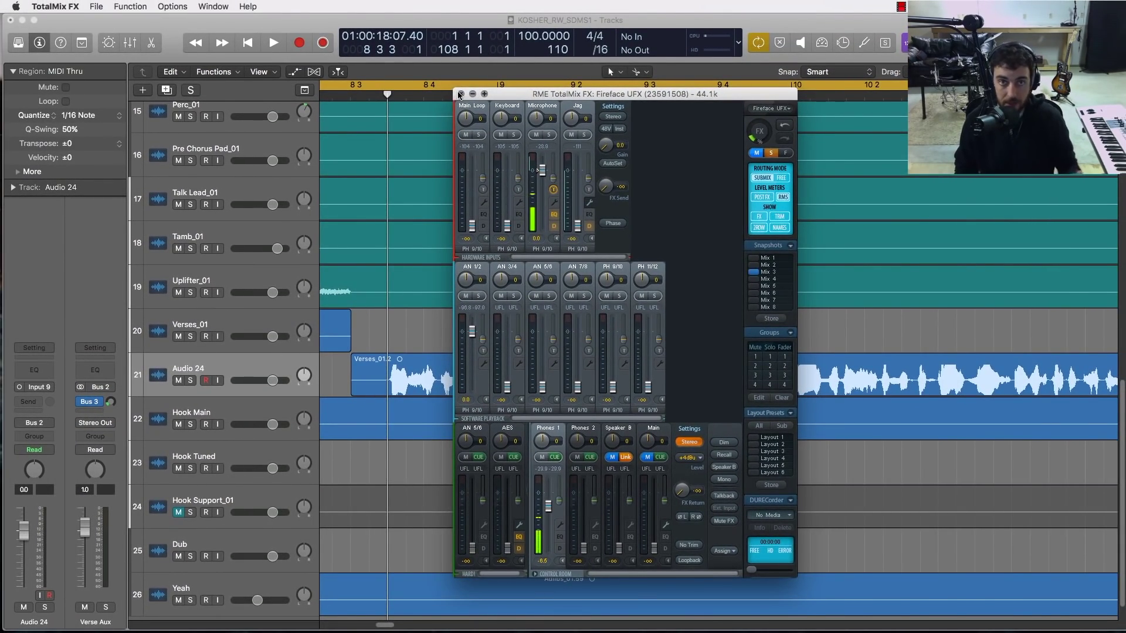
left_click(460, 95)
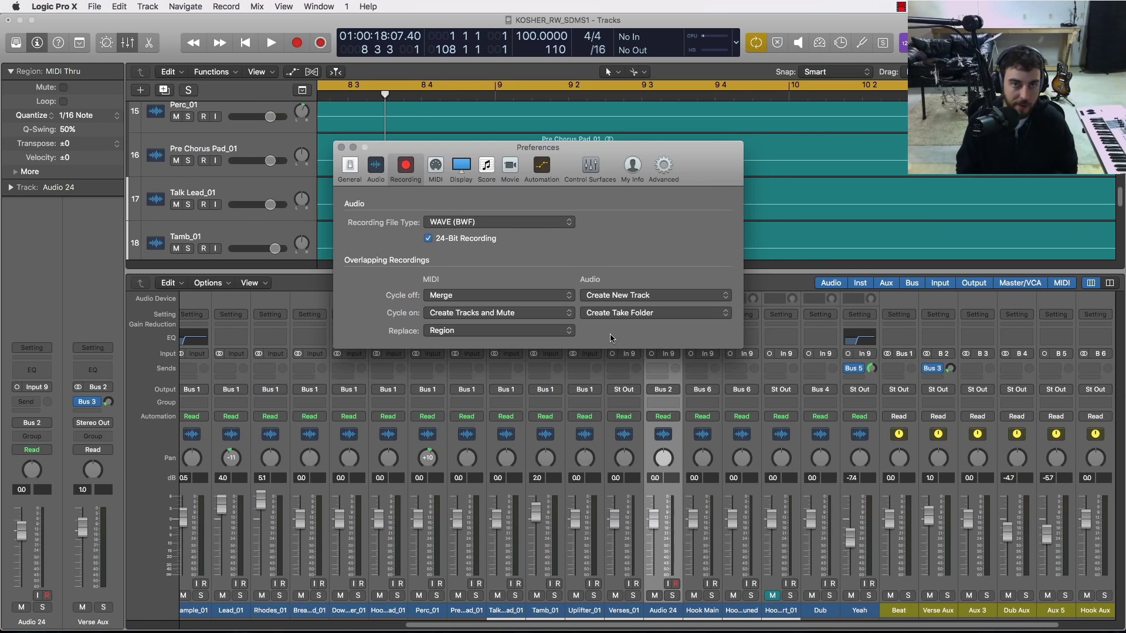